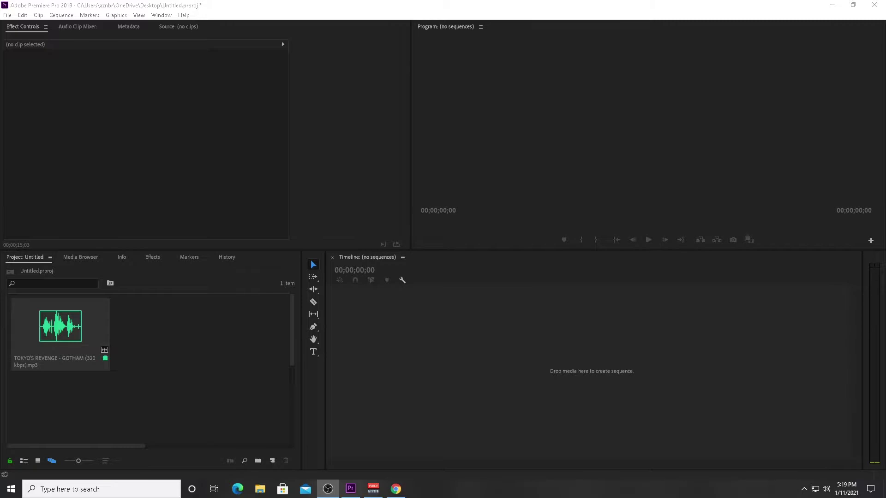
Create a sequence by placing the song TOKYO'S REVENGE - GOTHAM from the project at the start of the empty timeline.
{"action": "left_click", "coordinate": [81, 334]}
{"action": "left_click", "coordinate": [444, 353]}
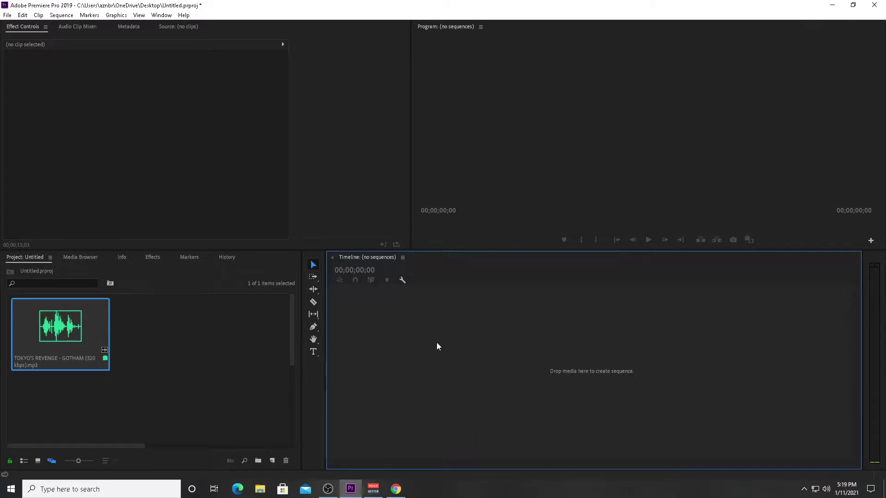
{"action": "left_click_drag", "start_coordinate": [54, 341], "coordinate": [391, 356]}
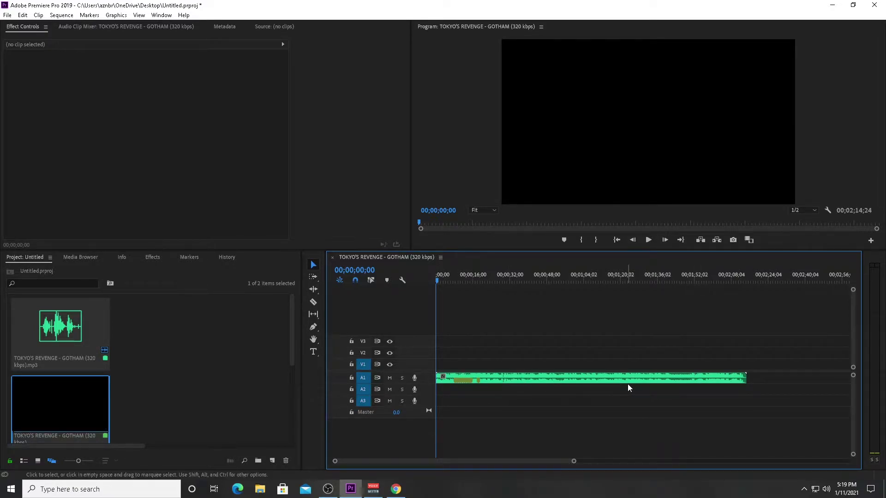
{"action": "left_click_drag", "start_coordinate": [574, 461], "coordinate": [476, 467]}
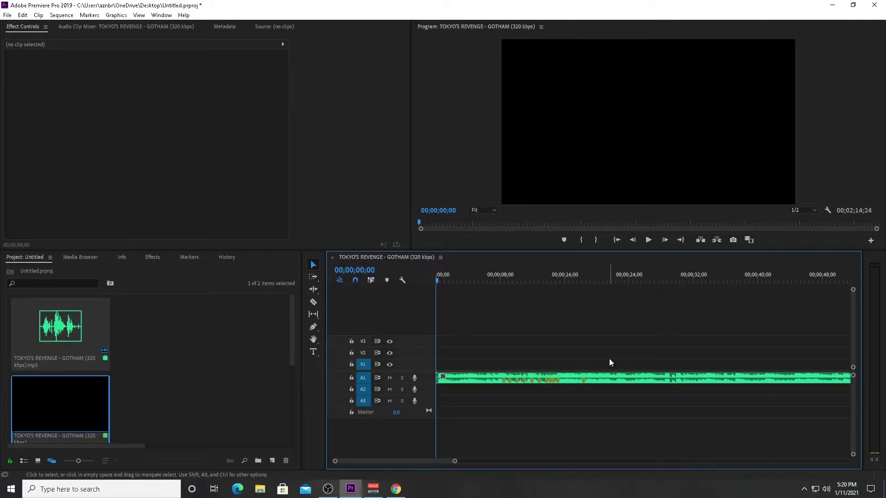
{"action": "key", "text": "ctrl+s"}
{"action": "scroll", "coordinate": [437, 461], "scroll_direction": "up", "scroll_amount": 3}
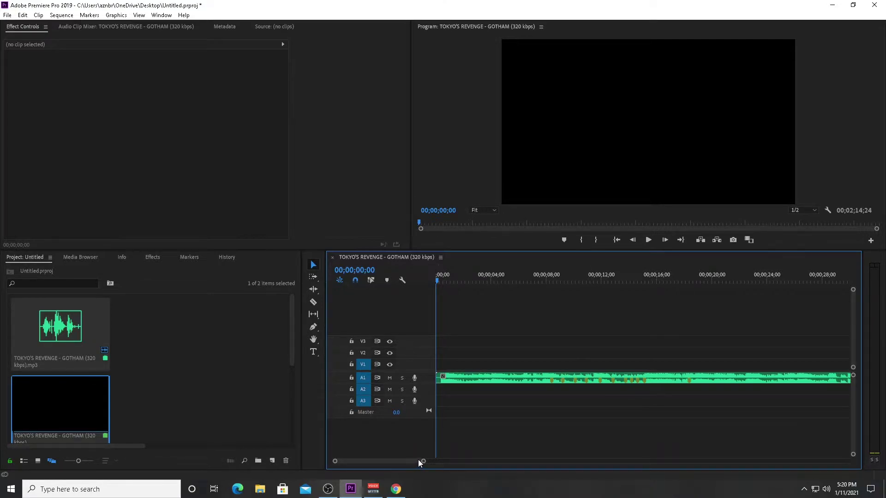
{"action": "left_click_drag", "start_coordinate": [424, 462], "coordinate": [496, 462]}
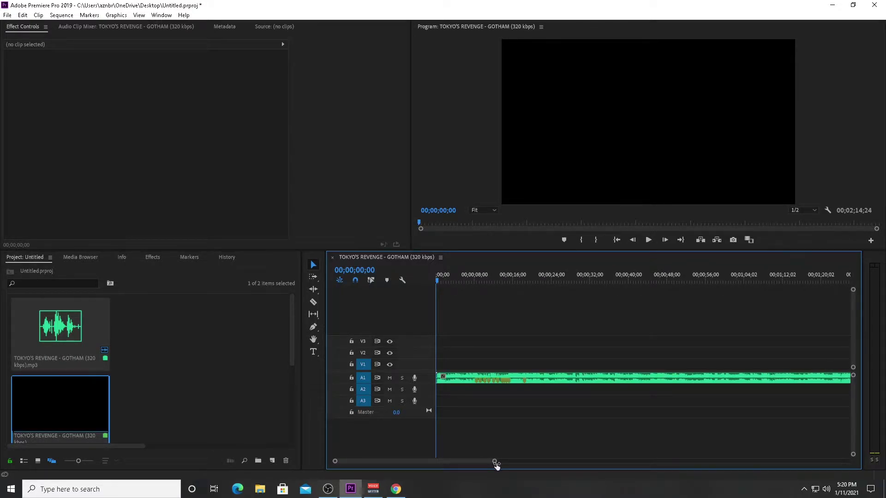
Select the song clip and move the playhead along it to locate the section wanted for the edit.
{"action": "left_click", "coordinate": [588, 375]}
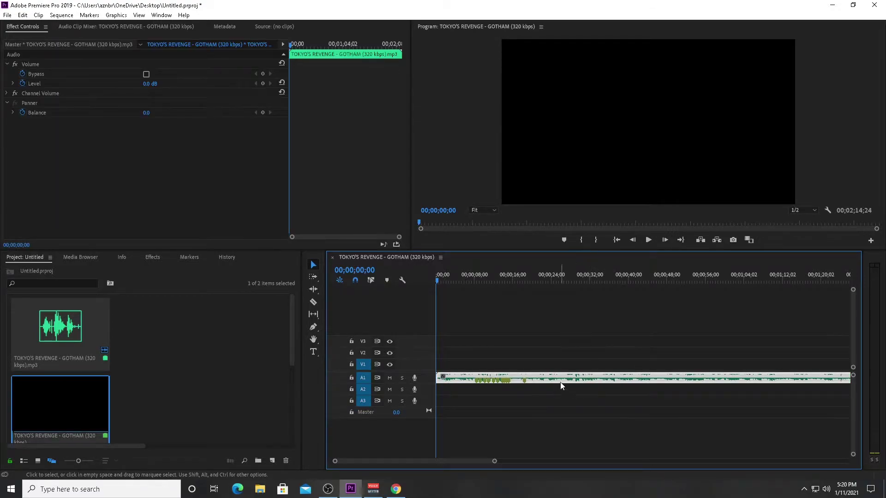
{"action": "left_click", "coordinate": [551, 278]}
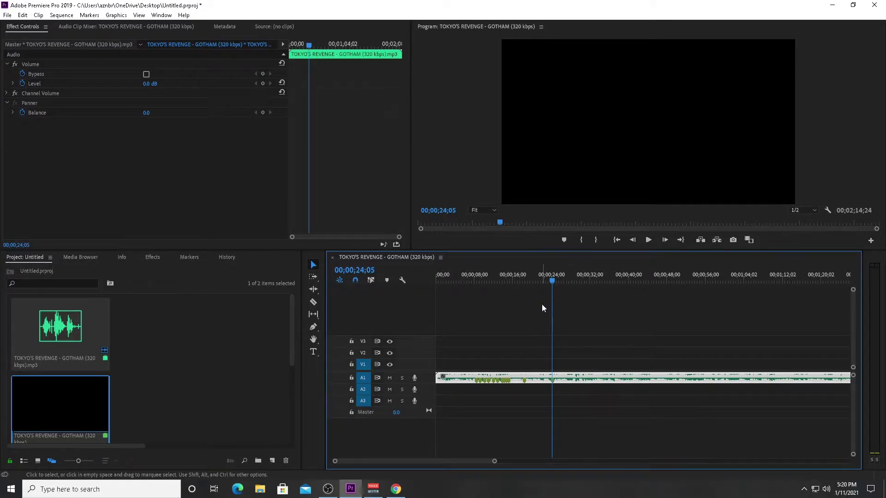
{"action": "key", "text": "="}
{"action": "left_click", "coordinate": [604, 279]}
{"action": "left_click_drag", "start_coordinate": [604, 278], "coordinate": [598, 279]}
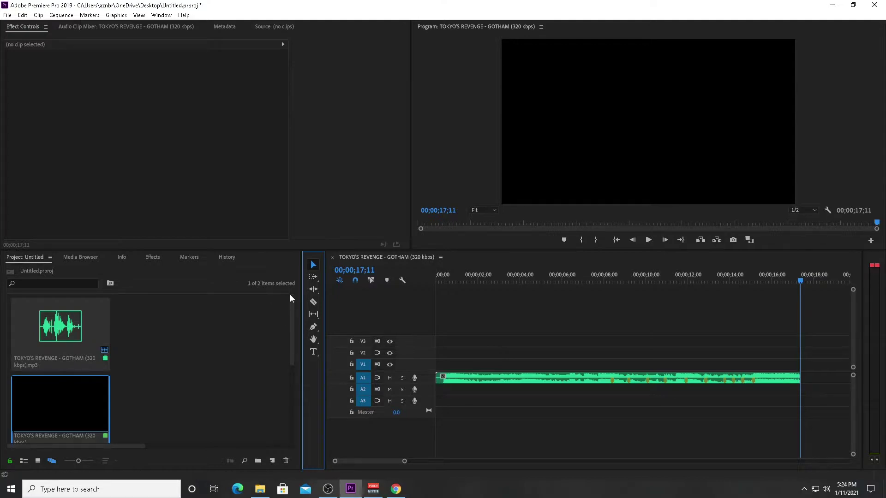
Cut away about the first 8 seconds of the song and move the remaining part to the start of the sequence.
{"action": "left_click", "coordinate": [313, 302]}
{"action": "left_click", "coordinate": [599, 379]}
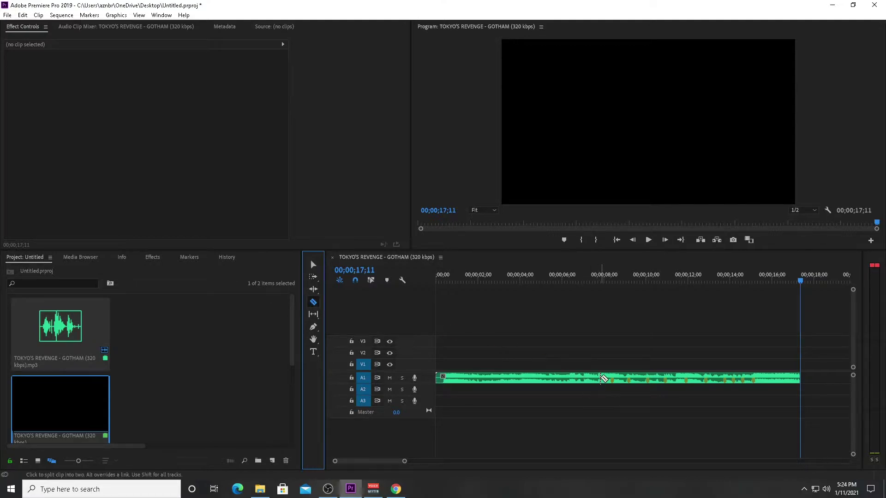
{"action": "key", "text": "v"}
{"action": "left_click", "coordinate": [530, 378]}
{"action": "key", "text": "Delete"}
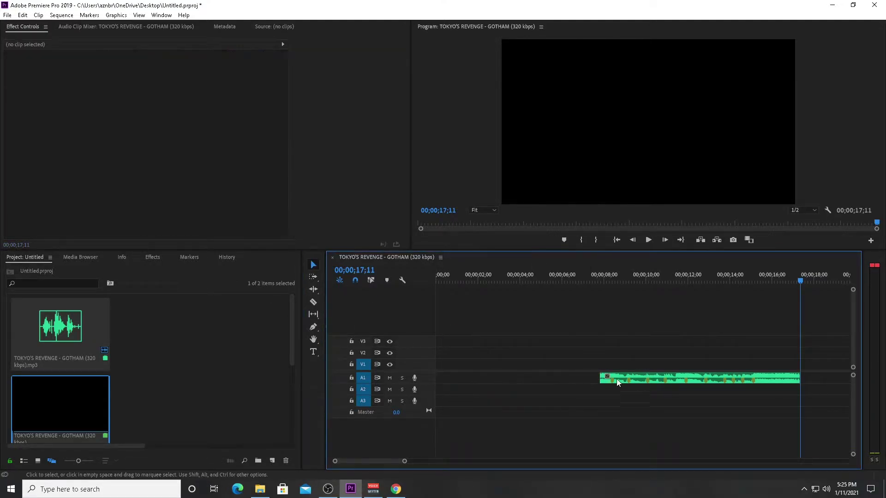
{"action": "left_click_drag", "start_coordinate": [703, 384], "coordinate": [475, 386]}
{"action": "left_click", "coordinate": [313, 302]}
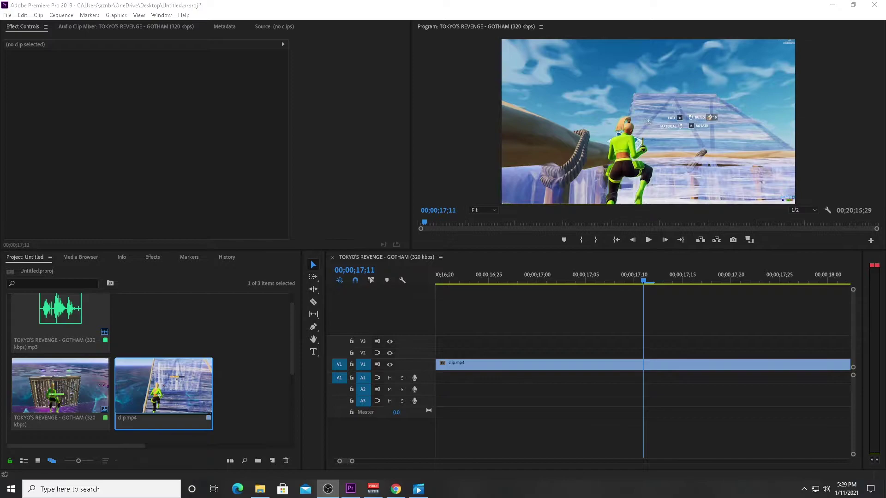
Switch to OBS and show the Video section of its settings.
{"action": "key", "text": "alt+Tab"}
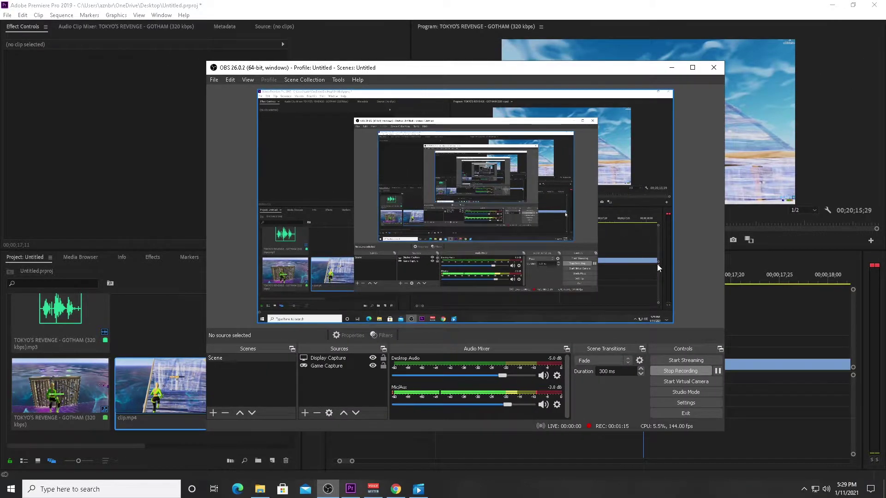
{"action": "left_click", "coordinate": [693, 402]}
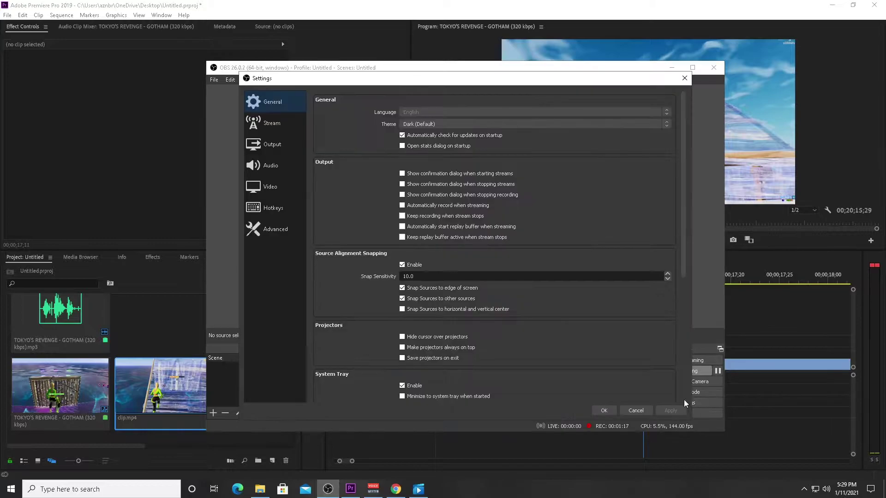
{"action": "left_click", "coordinate": [269, 187]}
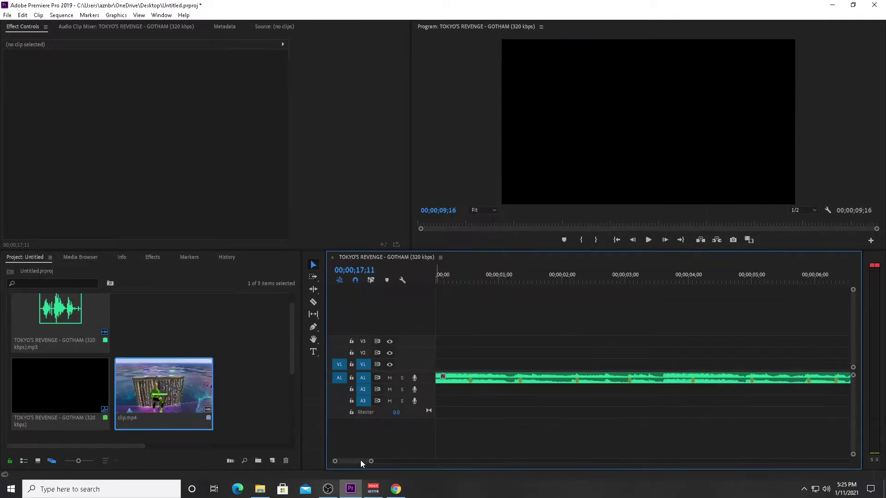
Place clip.mp4 on tracks V1 and A1 just after the end of the song, at about 10 seconds.
{"action": "left_click_drag", "start_coordinate": [370, 461], "coordinate": [395, 461]}
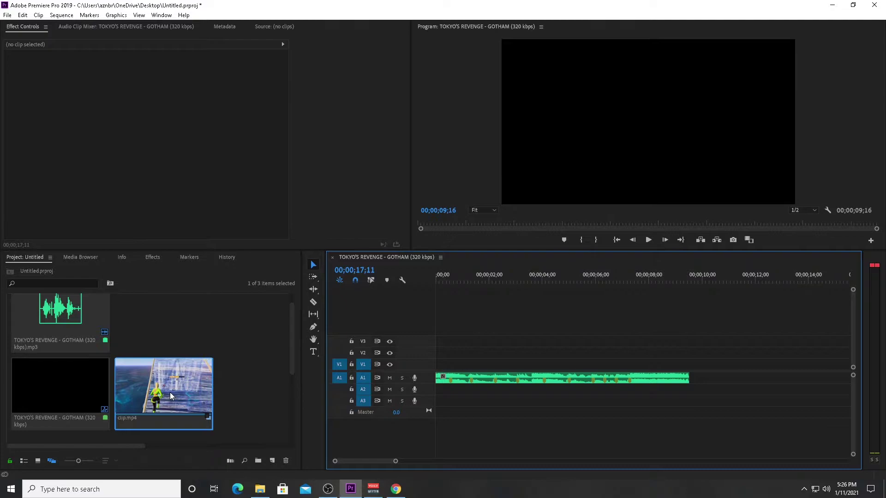
{"action": "left_click_drag", "start_coordinate": [169, 392], "coordinate": [708, 386]}
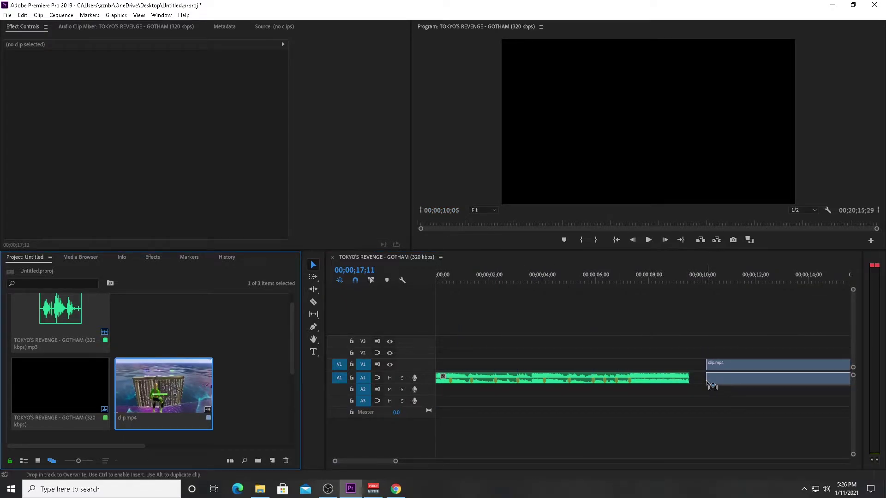
{"action": "left_click_drag", "start_coordinate": [394, 461], "coordinate": [521, 473]}
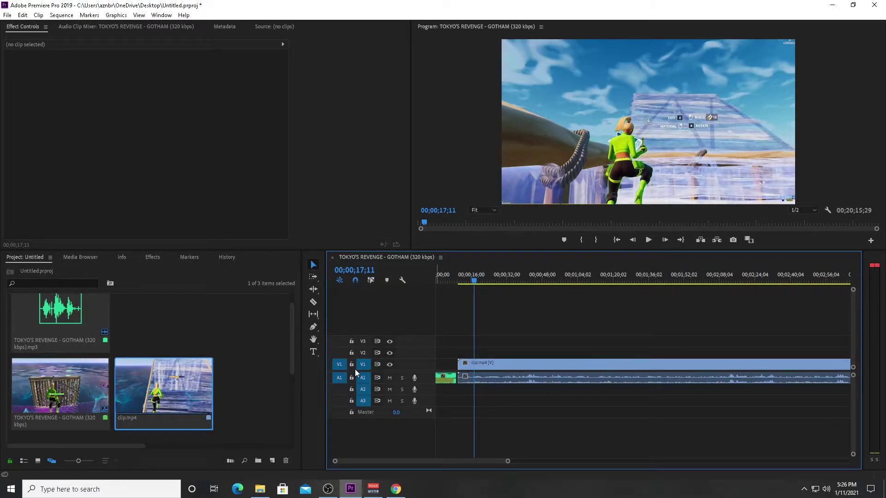
Lock track V1, delete the audio of clip.mp4 from A1, and unlock V1 again.
{"action": "left_click", "coordinate": [352, 364]}
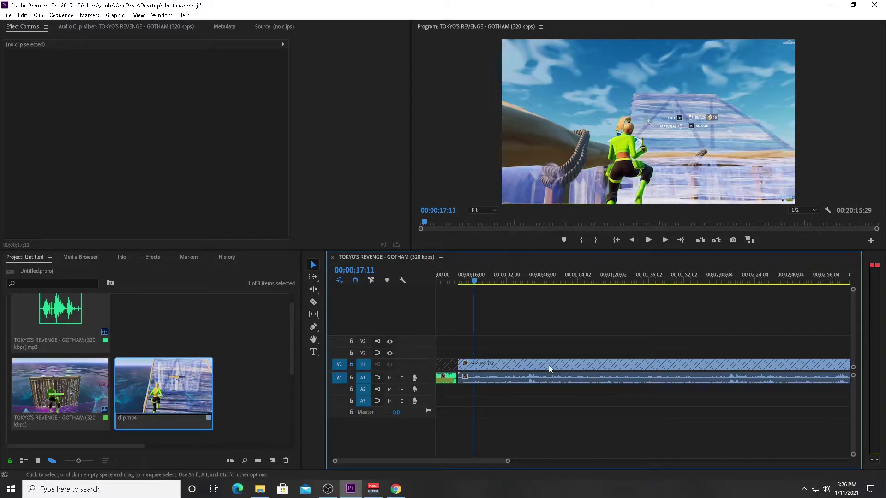
{"action": "left_click_drag", "start_coordinate": [565, 362], "coordinate": [596, 366]}
{"action": "mouse_move", "coordinate": [531, 378]}
{"action": "left_mouse_down"}
{"action": "mouse_move", "coordinate": [557, 381]}
{"action": "mouse_move", "coordinate": [538, 384]}
{"action": "left_mouse_up"}
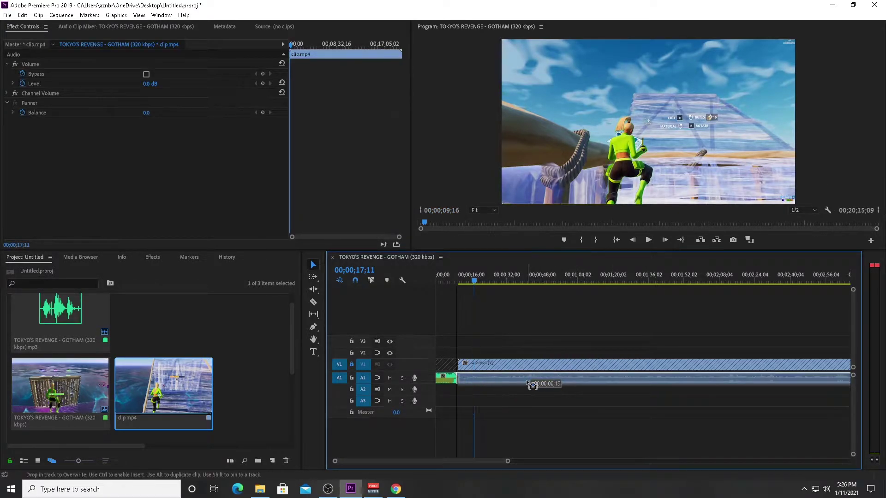
{"action": "left_click", "coordinate": [542, 388]}
{"action": "left_click", "coordinate": [542, 378]}
{"action": "key", "text": "Delete"}
{"action": "left_click", "coordinate": [351, 364]}
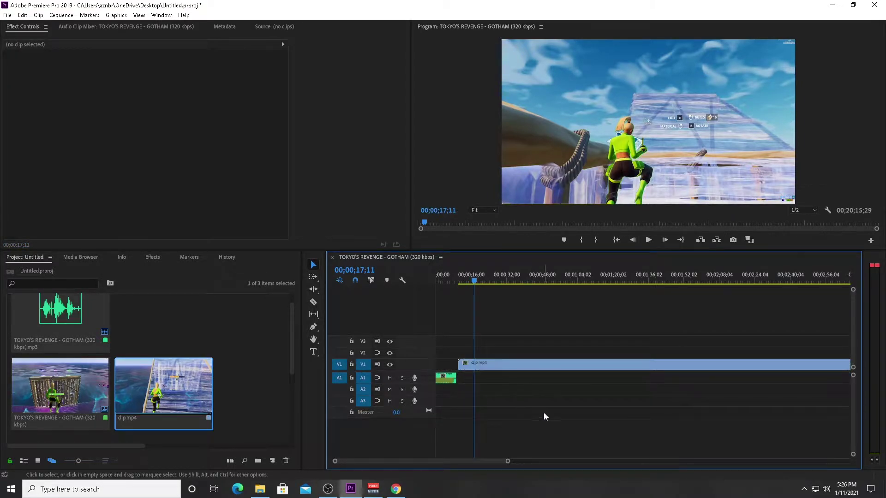
{"action": "key", "text": "="}
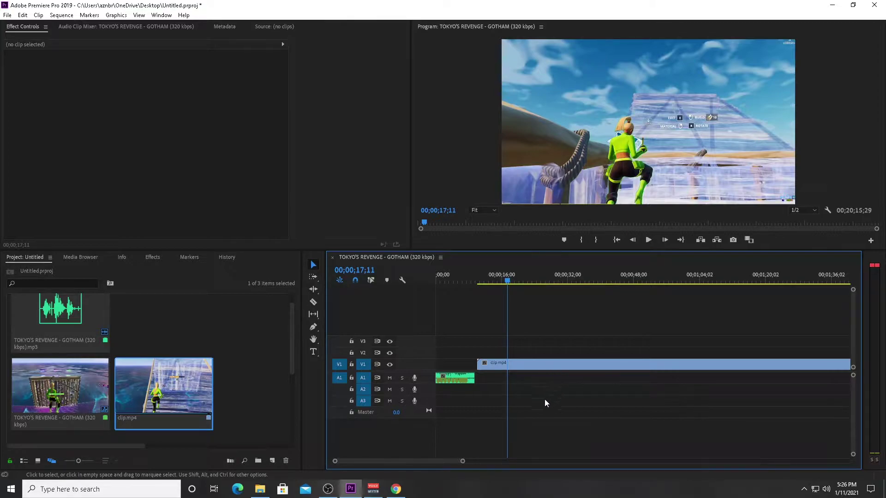
{"action": "left_click_drag", "start_coordinate": [462, 461], "coordinate": [414, 460]}
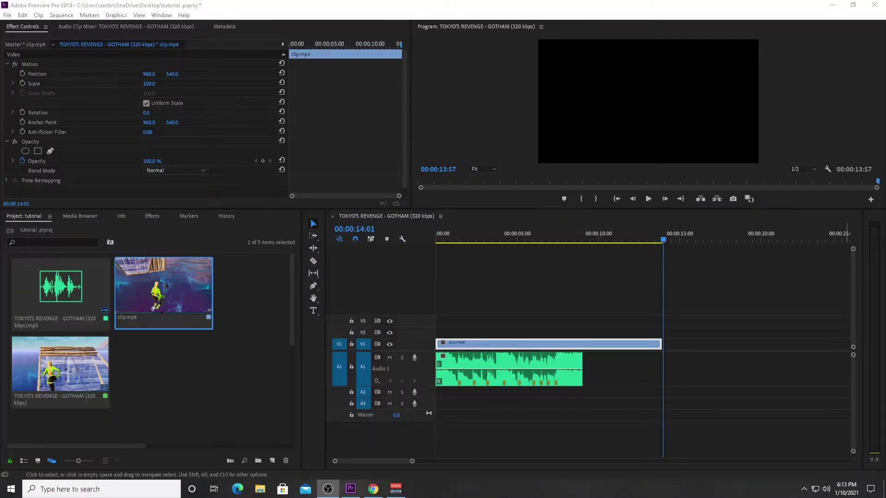
Expand track V1, set the playhead to 00:00:05:36, and show the Time Remapping Speed keyframes on clip.mp4.
{"action": "double_click", "coordinate": [413, 349]}
{"action": "left_click_drag", "start_coordinate": [563, 239], "coordinate": [527, 240]}
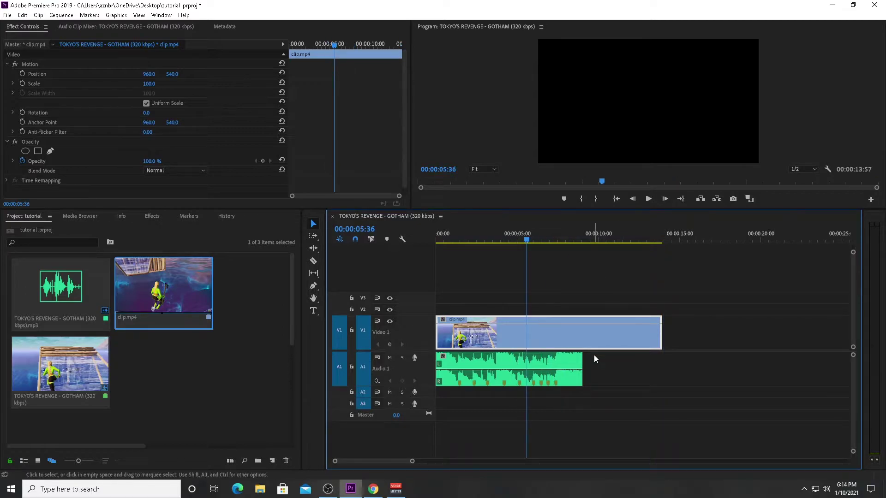
{"action": "right_click", "coordinate": [588, 342]}
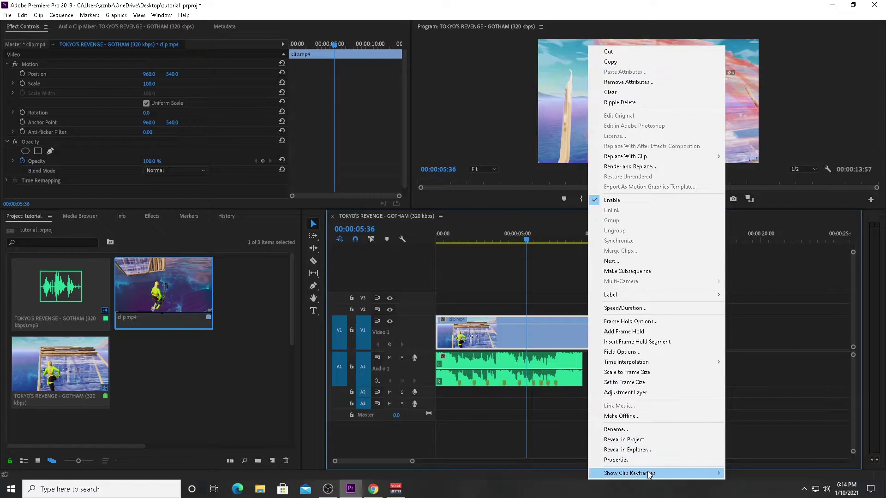
{"action": "mouse_move", "coordinate": [650, 474]}
{"action": "mouse_move", "coordinate": [766, 473]}
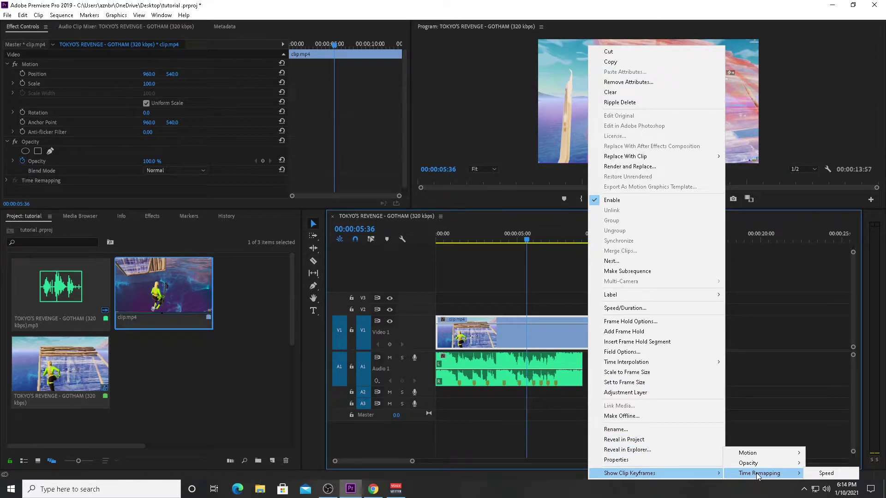
{"action": "left_click", "coordinate": [825, 473]}
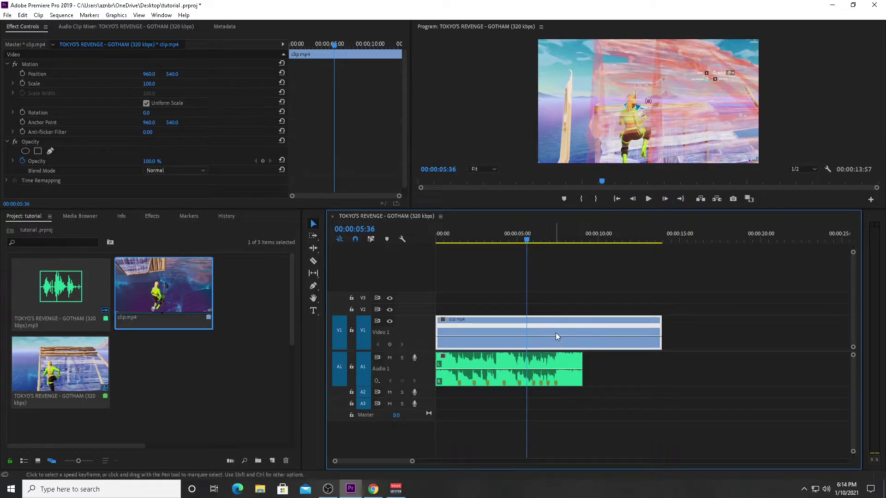
Try raising the playback speed of the whole clip.mp4 and undo the change.
{"action": "left_click_drag", "start_coordinate": [572, 336], "coordinate": [573, 203]}
{"action": "key", "text": "ctrl+z"}
Add speed keyframes to clip.mp4 at 00:00:05:36 and 00:00:07:59, and raise the speed of the section between them.
{"action": "mouse_move", "coordinate": [582, 334]}
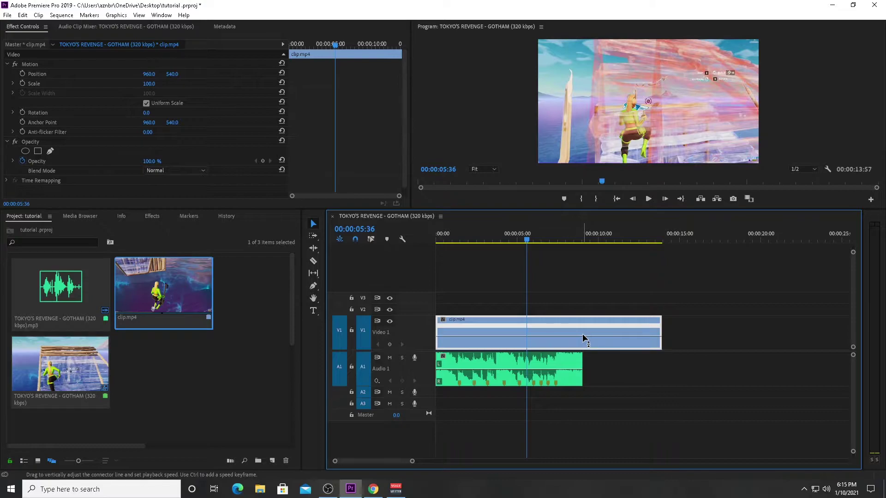
{"action": "left_click", "coordinate": [390, 345]}
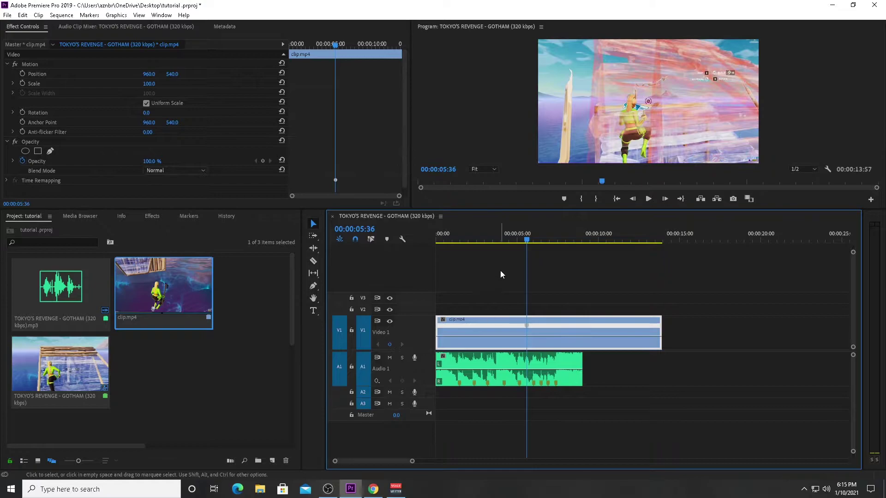
{"action": "left_click_drag", "start_coordinate": [527, 240], "coordinate": [566, 241]}
{"action": "left_click", "coordinate": [390, 345]}
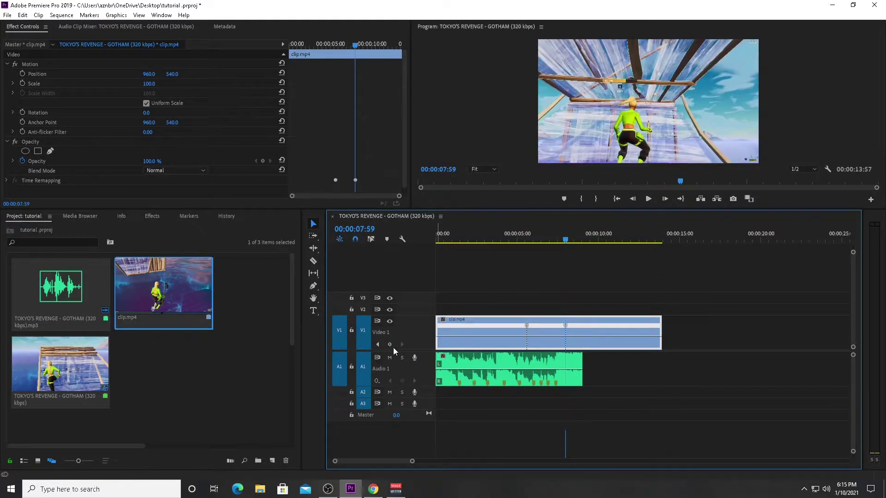
{"action": "left_click_drag", "start_coordinate": [547, 325], "coordinate": [547, 324]}
Mute the Audio 1 track and preview the sped-up section of clip.mp4 from 00:00:04:00.
{"action": "left_click", "coordinate": [501, 240]}
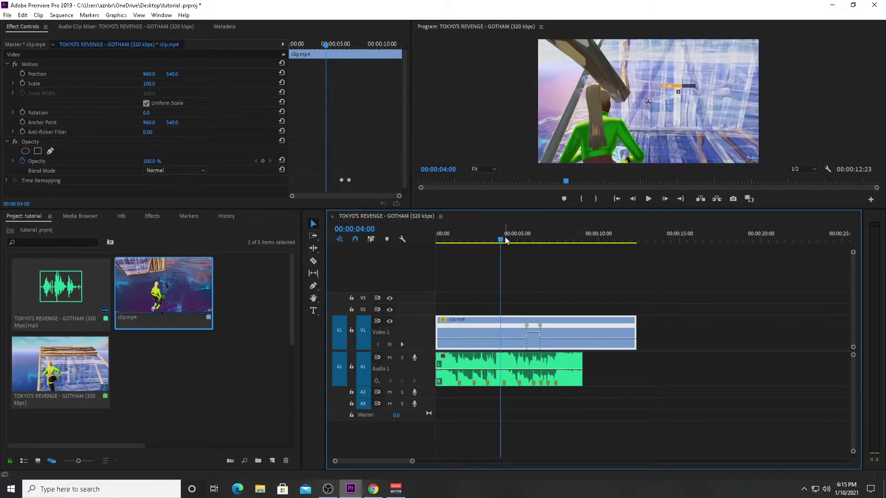
{"action": "left_click", "coordinate": [389, 357]}
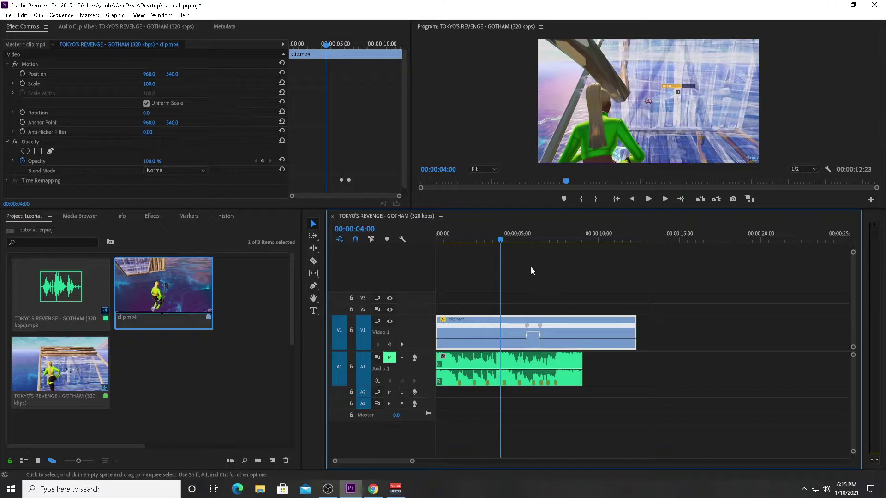
{"action": "key", "text": "space"}
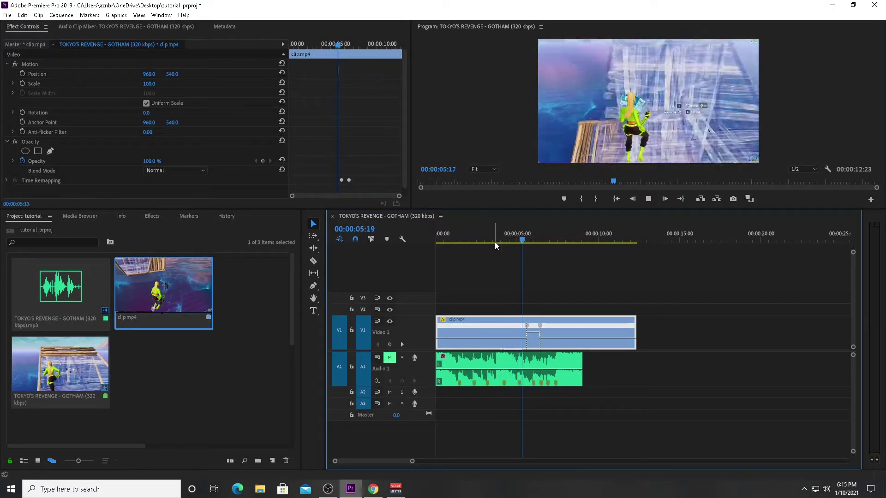
{"action": "key", "text": "space"}
Split both speed keyframes on clip.mp4 apart so the speed ramps gradually into and out of the fast section.
{"action": "key", "text": "equal"}
{"action": "key", "text": "equal"}
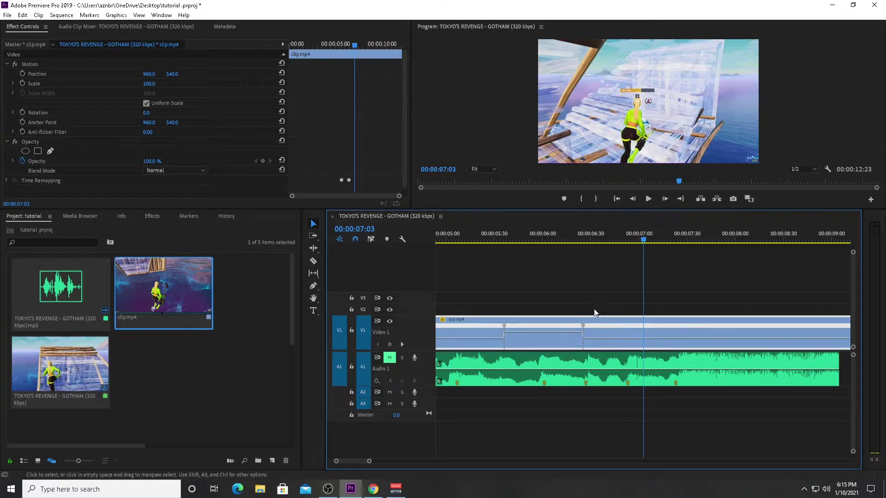
{"action": "left_click_drag", "start_coordinate": [585, 329], "coordinate": [627, 344]}
{"action": "mouse_move", "coordinate": [504, 331]}
{"action": "left_mouse_down"}
{"action": "mouse_move", "coordinate": [475, 336]}
{"action": "mouse_move", "coordinate": [514, 329]}
{"action": "mouse_move", "coordinate": [489, 332]}
{"action": "mouse_move", "coordinate": [497, 330]}
{"action": "left_mouse_up"}
Select the first speed ramp on clip.mp4 and make the Video 1 track taller.
{"action": "mouse_move", "coordinate": [369, 460]}
{"action": "left_mouse_down"}
{"action": "mouse_move", "coordinate": [391, 461]}
{"action": "mouse_move", "coordinate": [379, 460]}
{"action": "left_mouse_up"}
{"action": "left_click", "coordinate": [557, 328]}
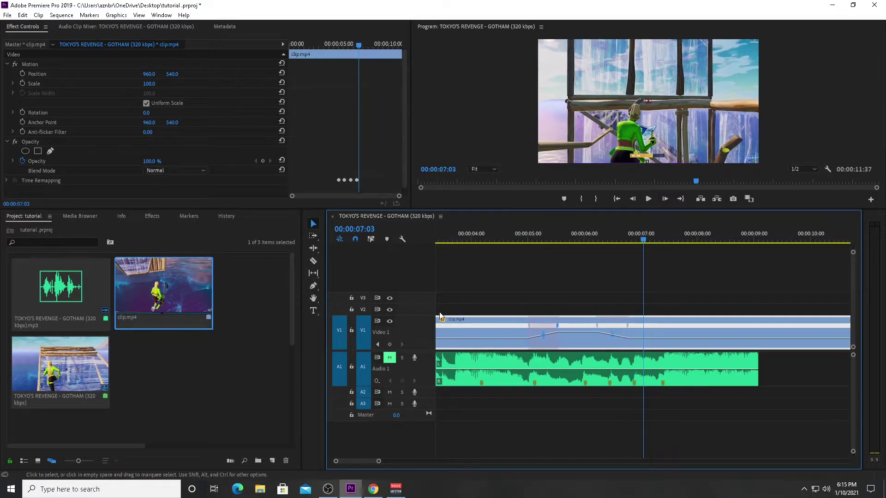
{"action": "left_click_drag", "start_coordinate": [422, 318], "coordinate": [432, 264]}
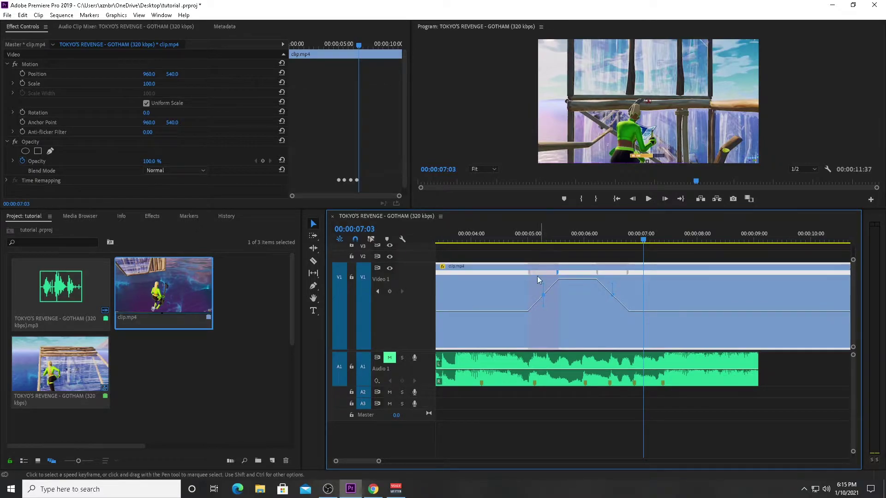
Curve the first speed ramp on clip.mp4 with its Bezier handle, and select the second ramp to smooth it too.
{"action": "left_click_drag", "start_coordinate": [532, 308], "coordinate": [513, 309]}
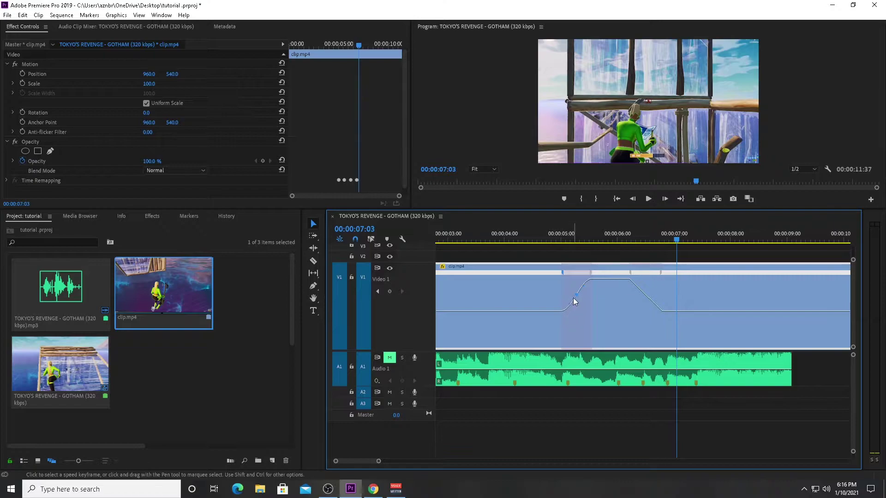
{"action": "left_click", "coordinate": [662, 273]}
{"action": "left_click", "coordinate": [647, 310]}
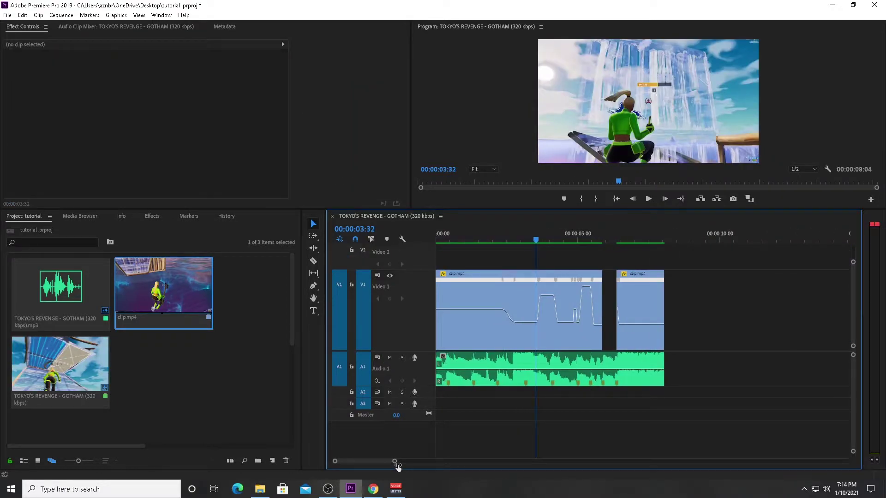
Play the edited sequence from its start, and scrub through the speed ramps up to about 00:00:04:21.
{"action": "mouse_move", "coordinate": [397, 467]}
{"action": "left_mouse_down"}
{"action": "mouse_move", "coordinate": [390, 466]}
{"action": "mouse_move", "coordinate": [401, 473]}
{"action": "mouse_move", "coordinate": [394, 477]}
{"action": "left_mouse_up"}
{"action": "left_click_drag", "start_coordinate": [399, 476], "coordinate": [404, 477]}
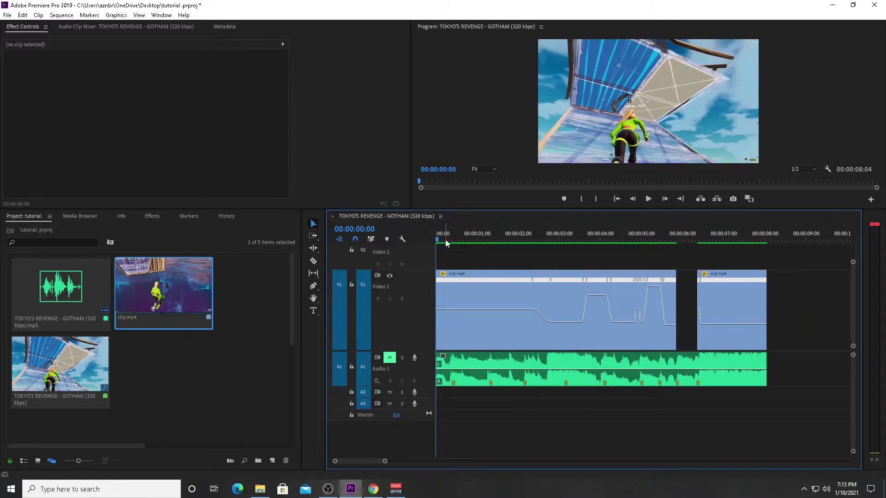
{"action": "key", "text": "space"}
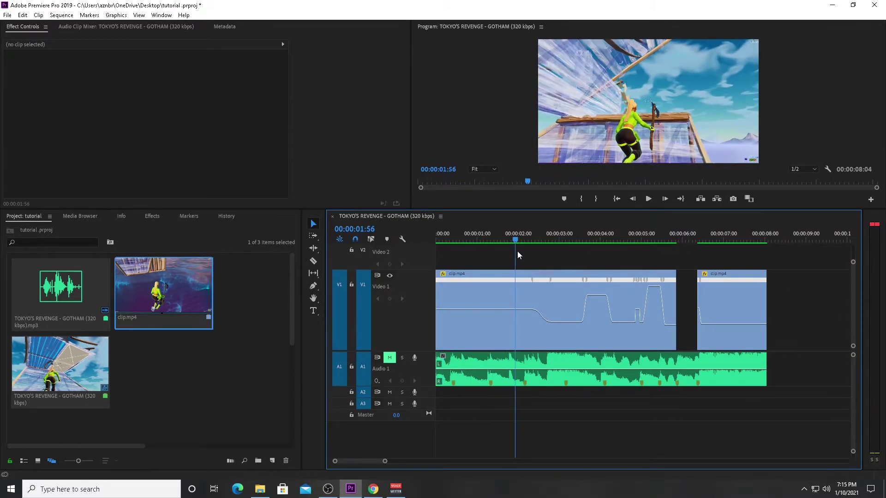
{"action": "key", "text": "space"}
{"action": "key", "text": "j"}
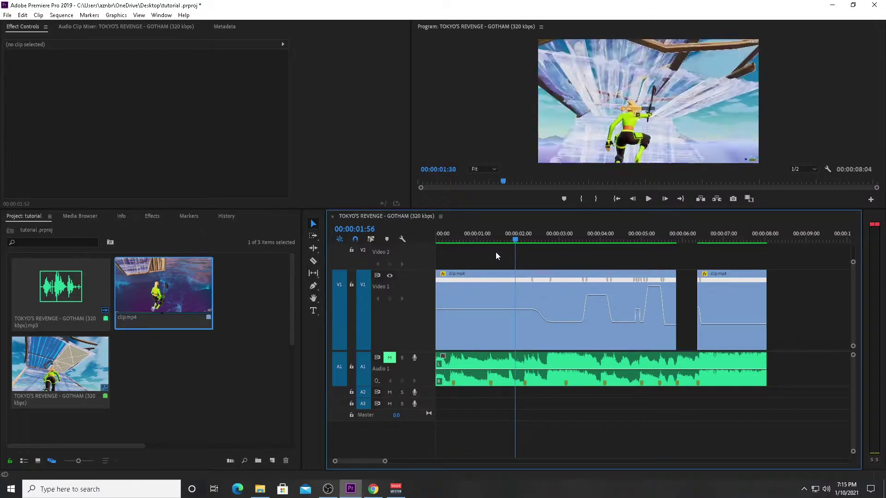
{"action": "left_click_drag", "start_coordinate": [503, 255], "coordinate": [616, 271]}
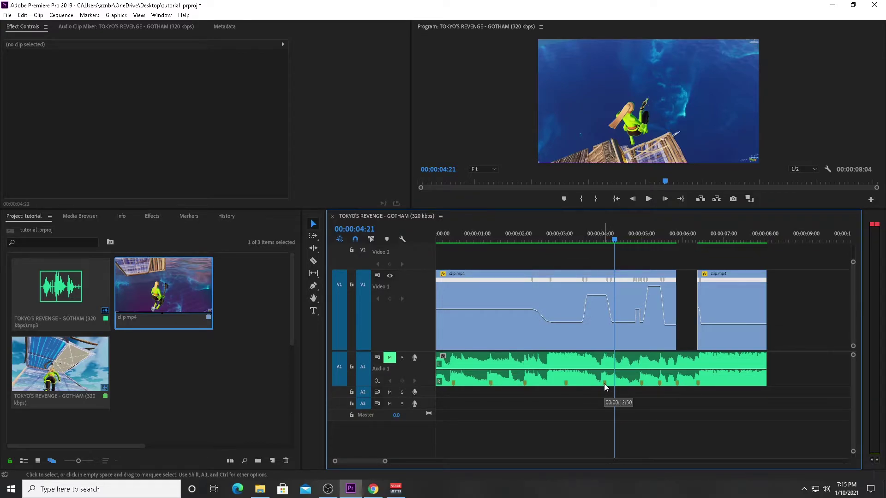
Examine how the remaining speed ramps line up with the song's beat markers, through the start of the second clip near 00:00:06:26.
{"action": "left_click_drag", "start_coordinate": [587, 242], "coordinate": [609, 252]}
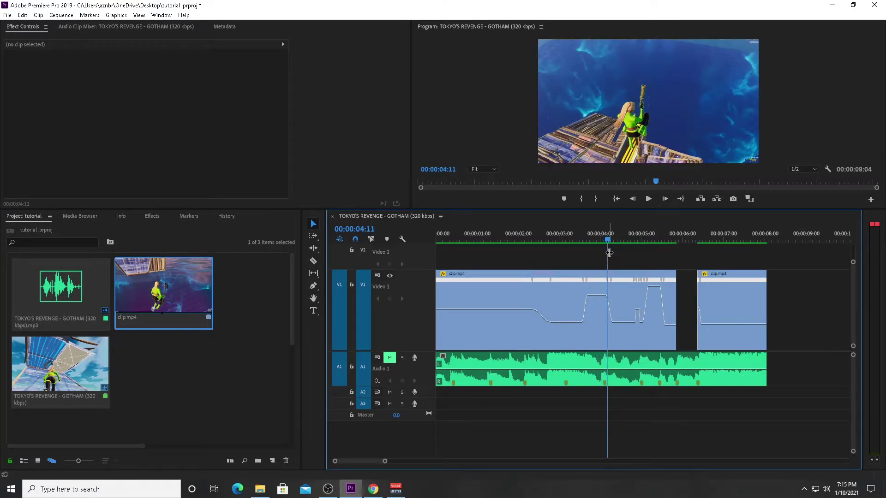
{"action": "left_click_drag", "start_coordinate": [607, 241], "coordinate": [631, 250]}
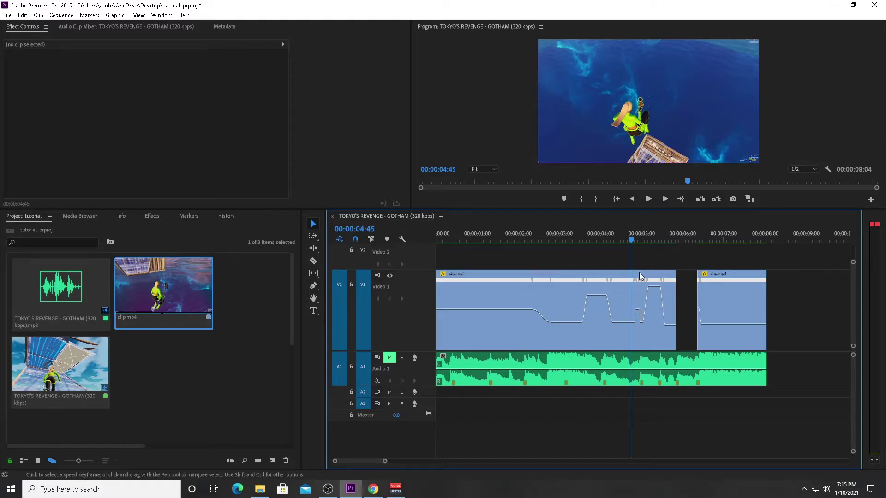
{"action": "left_click", "coordinate": [634, 242]}
{"action": "left_click_drag", "start_coordinate": [635, 241], "coordinate": [660, 259]}
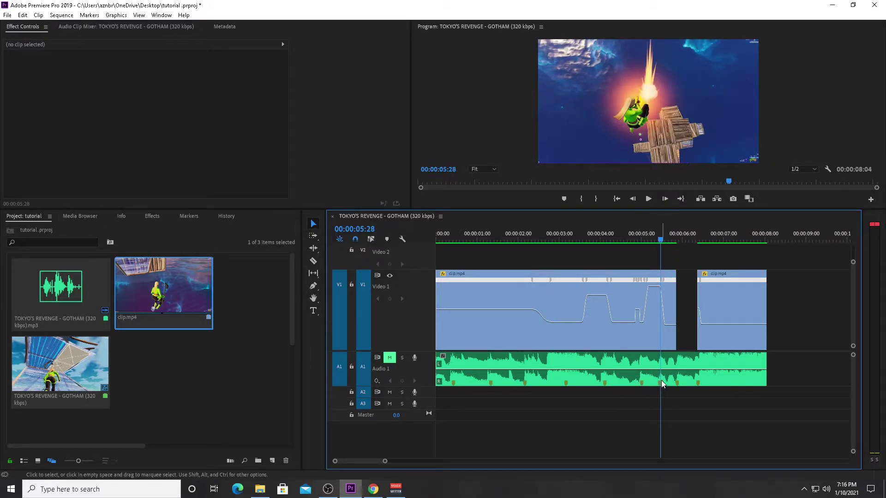
{"action": "left_click_drag", "start_coordinate": [661, 241], "coordinate": [707, 264]}
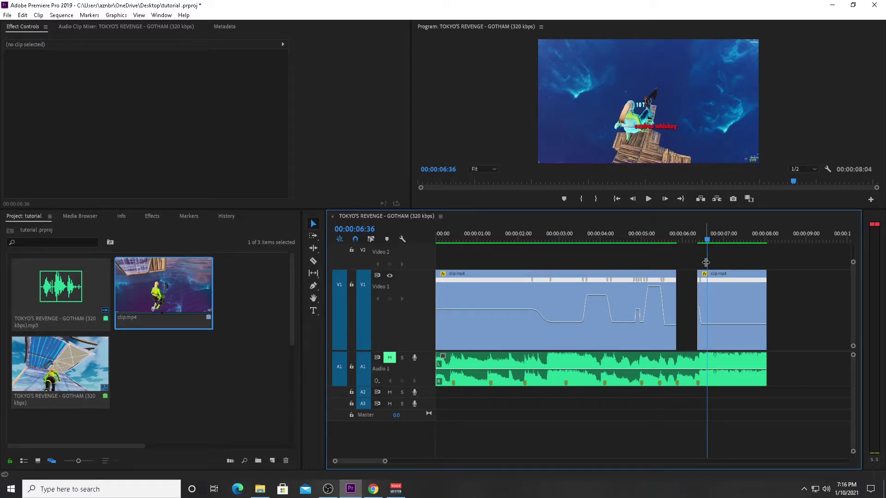
{"action": "left_click_drag", "start_coordinate": [708, 238], "coordinate": [701, 242]}
{"action": "left_click_drag", "start_coordinate": [385, 460], "coordinate": [354, 467]}
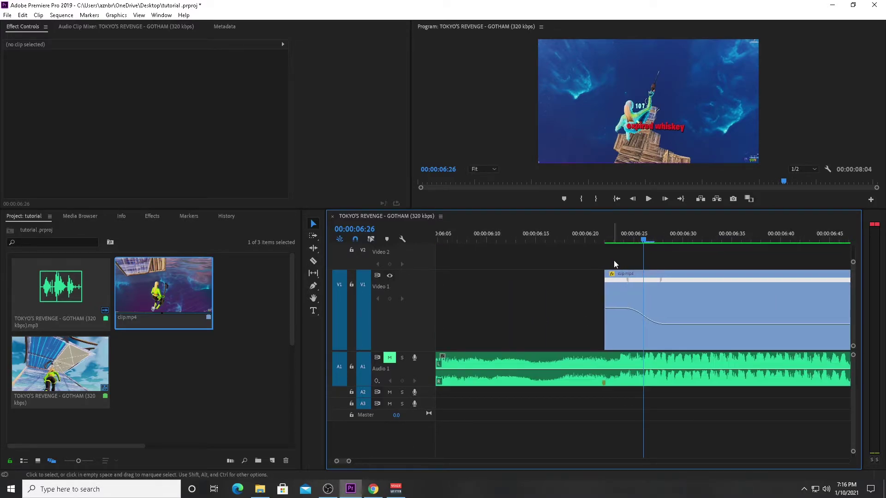
{"action": "left_click_drag", "start_coordinate": [613, 241], "coordinate": [690, 252]}
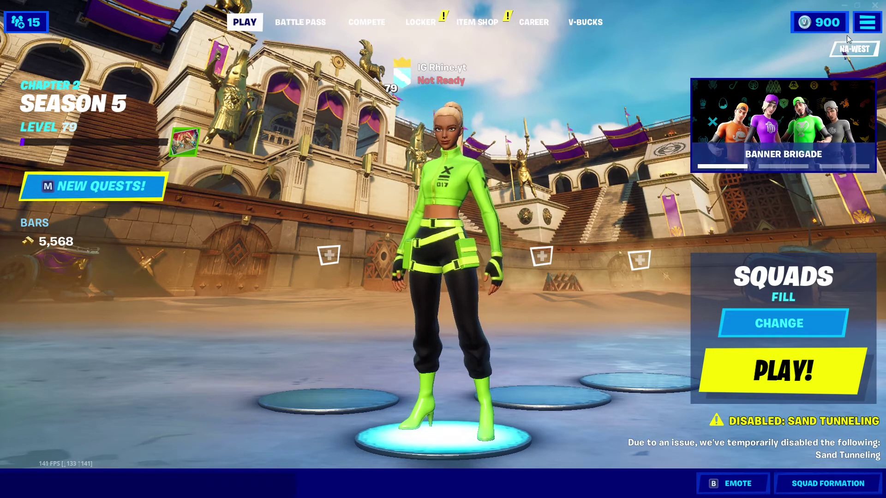
In Fortnite's video settings, set Shadows, Textures, Effects and Post Processing to Epic, apply the changes and return to the lobby.
{"action": "left_click", "coordinate": [867, 21]}
{"action": "left_click", "coordinate": [692, 49]}
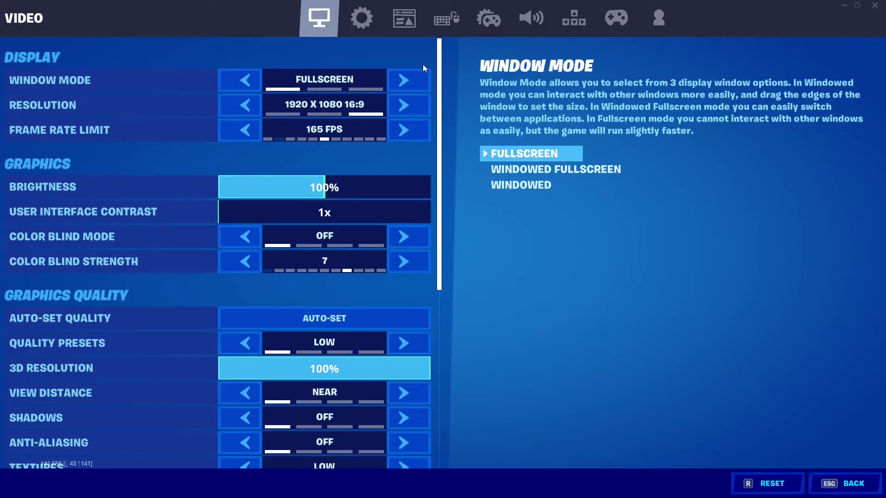
{"action": "scroll", "coordinate": [395, 166], "scroll_direction": "down", "scroll_amount": 3}
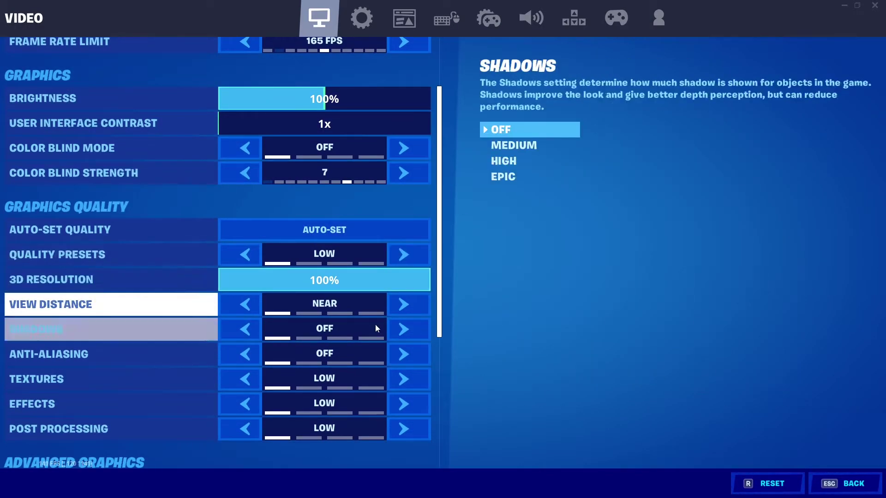
{"action": "left_click", "coordinate": [243, 329]}
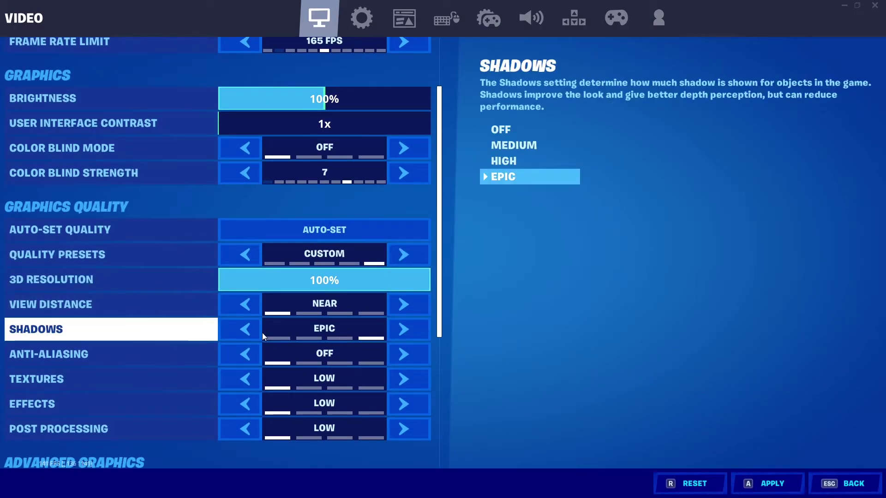
{"action": "left_click", "coordinate": [249, 379]}
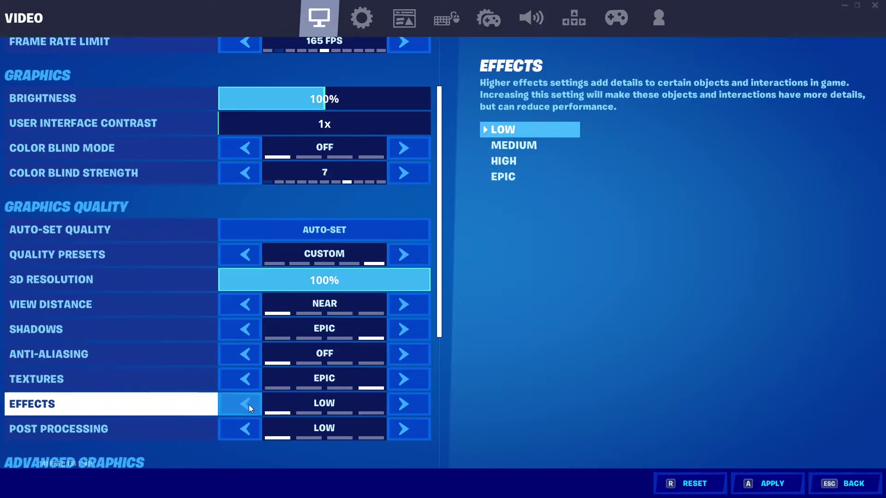
{"action": "left_click", "coordinate": [248, 405]}
{"action": "left_click", "coordinate": [247, 429]}
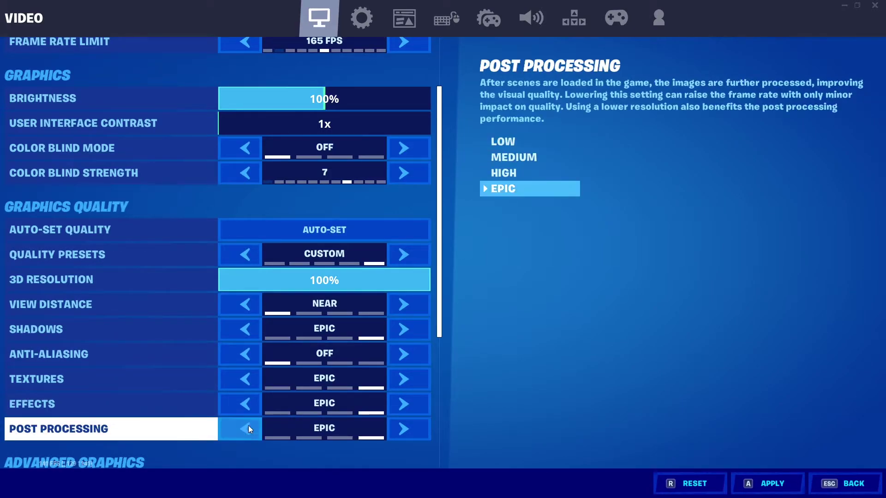
{"action": "left_click", "coordinate": [767, 483]}
{"action": "left_click", "coordinate": [844, 483]}
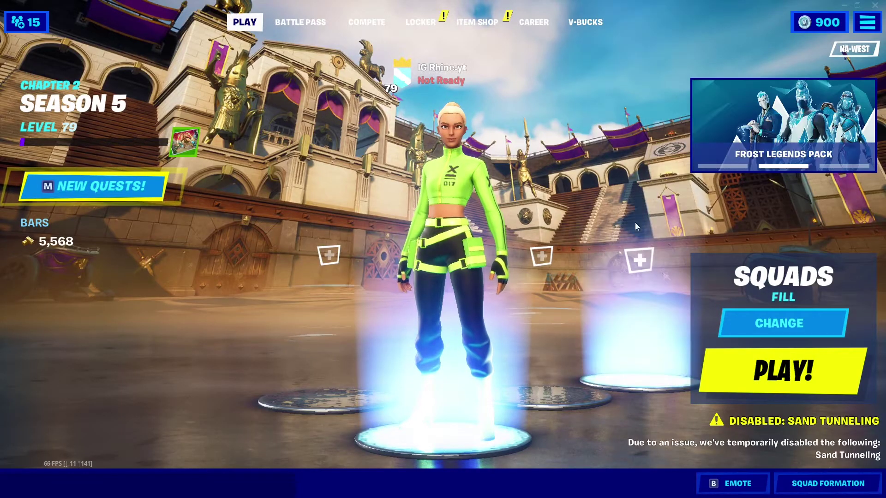
Reopen Fortnite's video settings and review the graphics quality options.
{"action": "left_click", "coordinate": [875, 33]}
{"action": "left_click", "coordinate": [739, 58]}
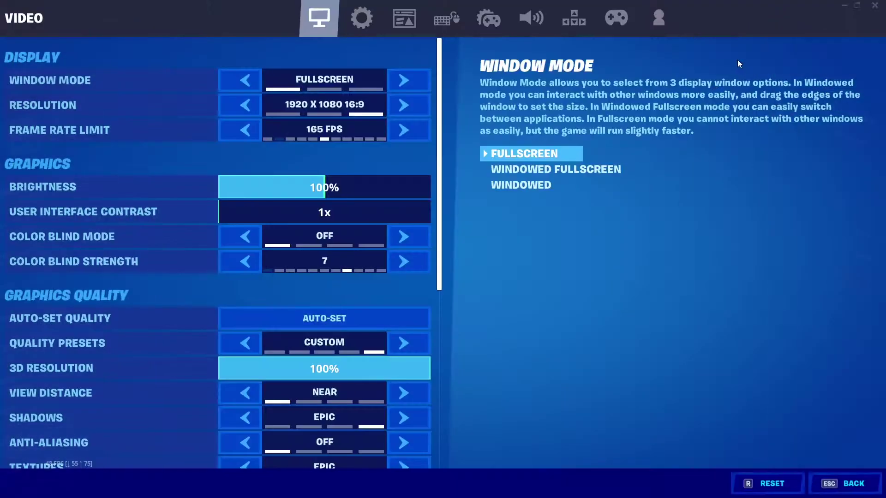
{"action": "scroll", "coordinate": [414, 291], "scroll_direction": "down", "scroll_amount": 2}
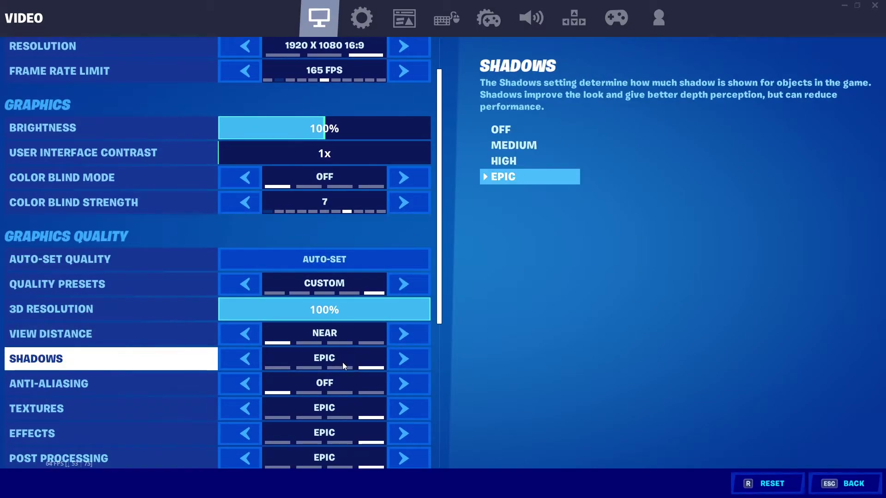
{"action": "scroll", "coordinate": [331, 422], "scroll_direction": "down", "scroll_amount": 1}
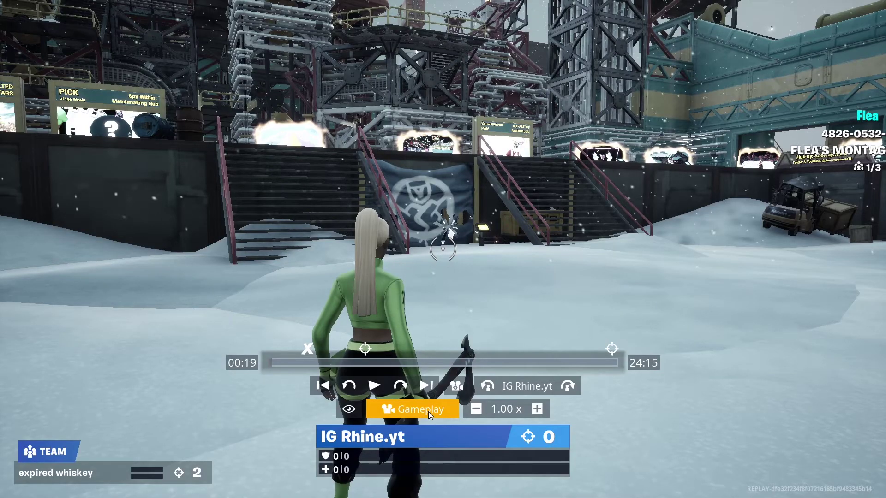
Switch the replay camera from Gameplay to Drone Free and open its camera settings.
{"action": "left_click", "coordinate": [428, 414]}
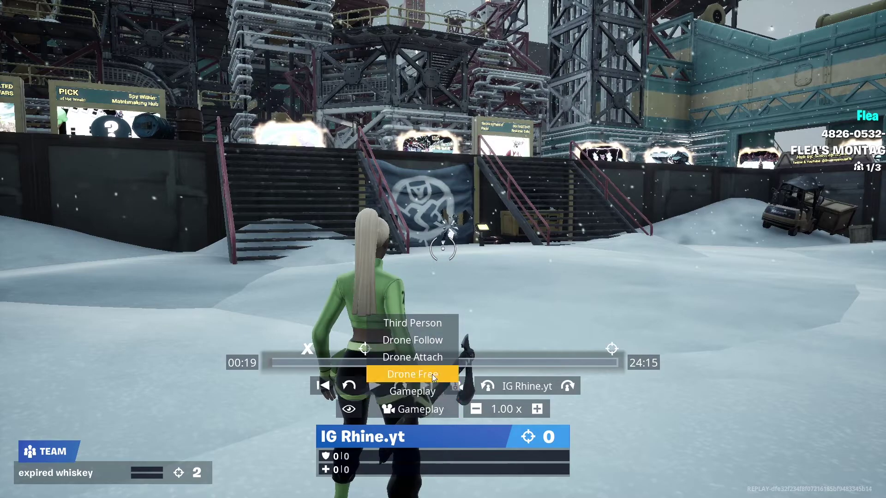
{"action": "left_click", "coordinate": [433, 411]}
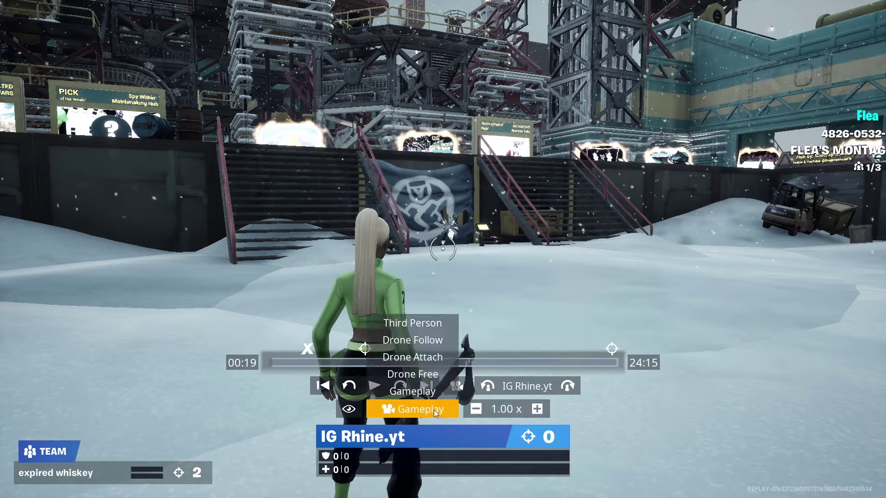
{"action": "left_click", "coordinate": [430, 375]}
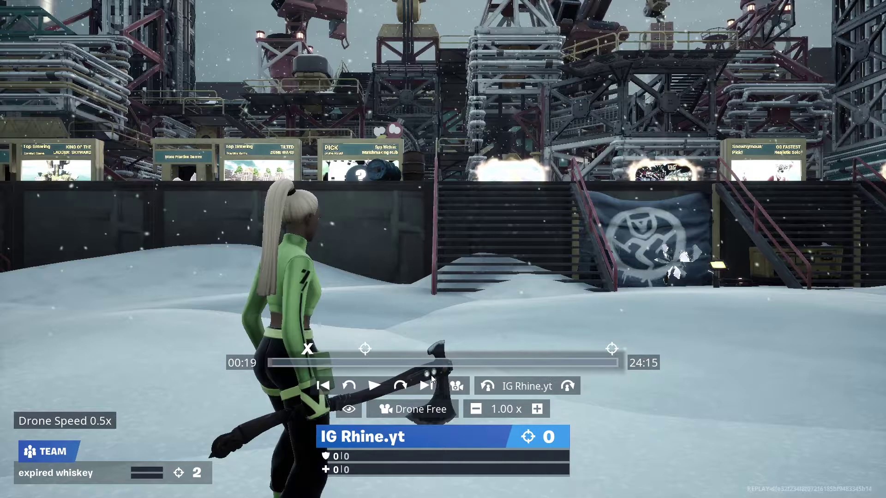
{"action": "left_click", "coordinate": [433, 390]}
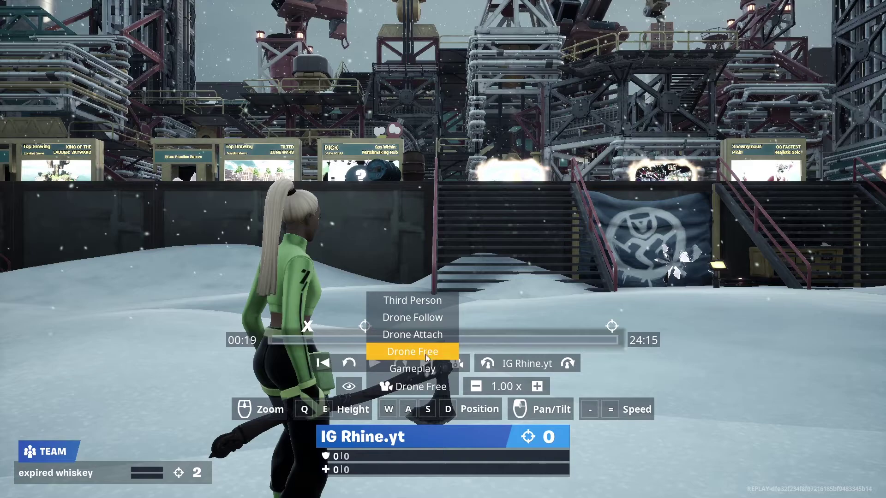
{"action": "left_click", "coordinate": [444, 392]}
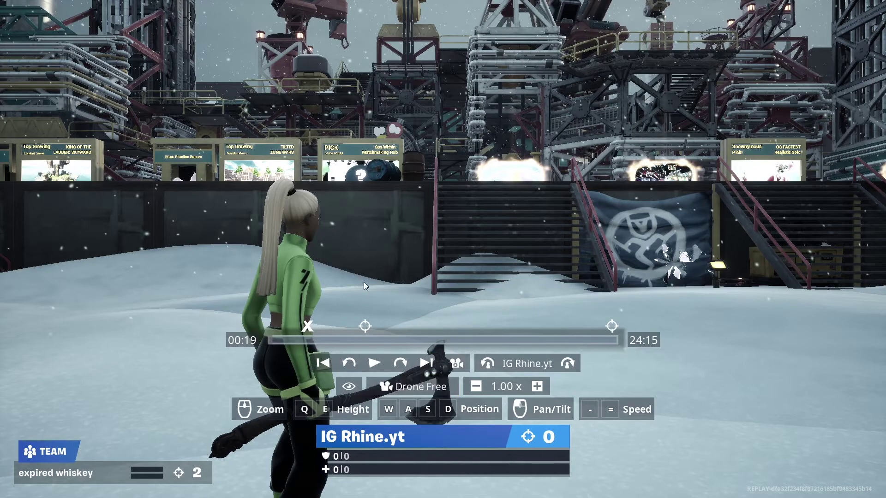
{"action": "left_click", "coordinate": [456, 364]}
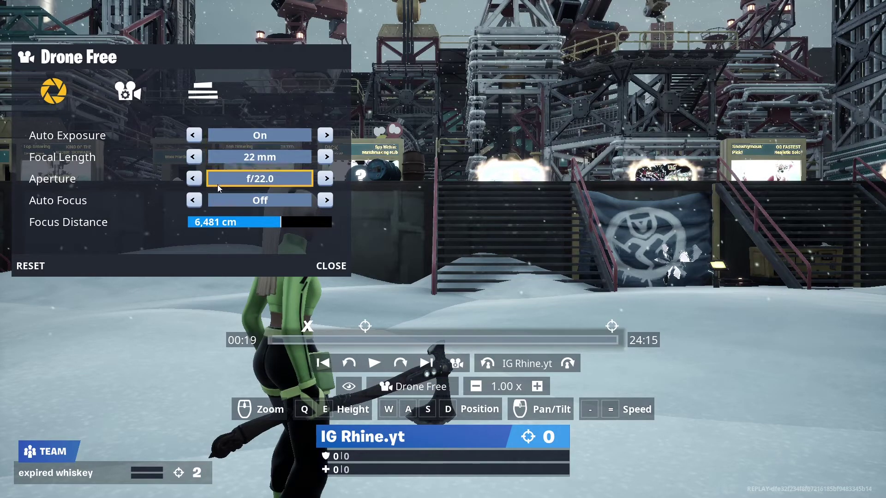
Try a manual exposure with Auto Exposure off for the drone camera, and turn Auto Exposure back on.
{"action": "left_click", "coordinate": [193, 141]}
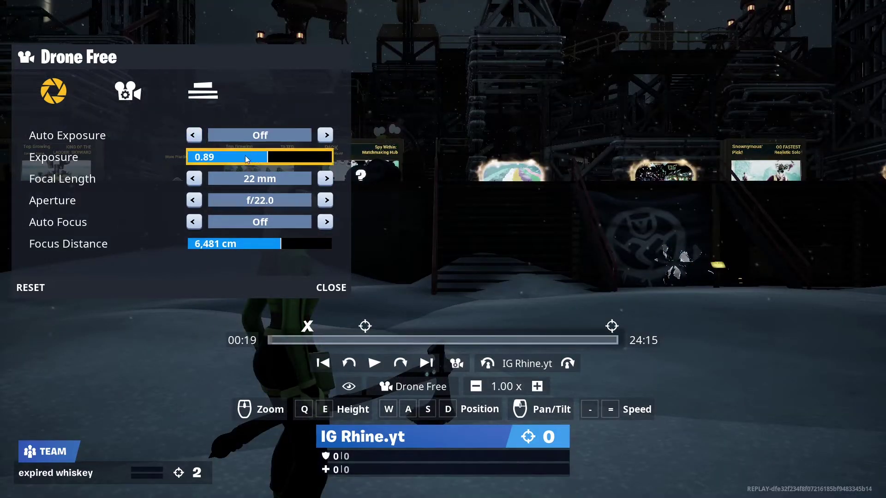
{"action": "left_click_drag", "start_coordinate": [263, 162], "coordinate": [283, 157]}
{"action": "left_click", "coordinate": [326, 135]}
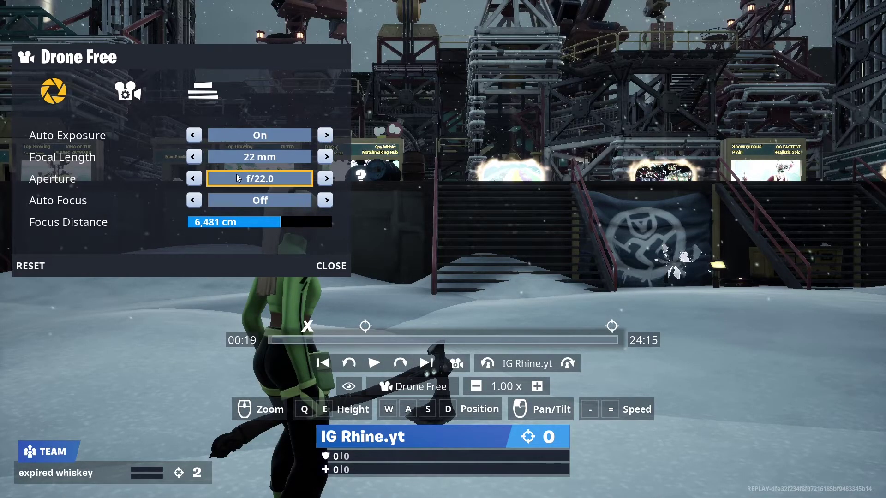
Set the drone camera's focal length to 21 mm, aperture to f/1.0 and focus distance to 231 cm, toggling Auto Focus.
{"action": "left_click", "coordinate": [194, 158]}
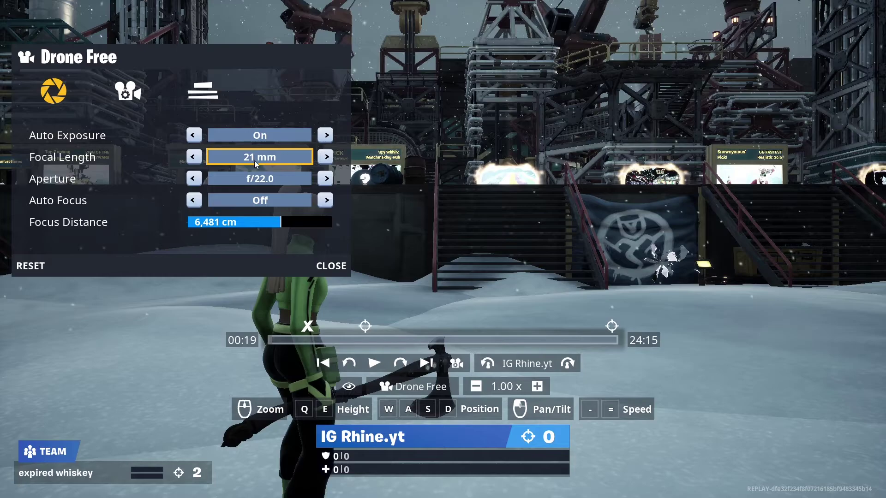
{"action": "left_click", "coordinate": [327, 180]}
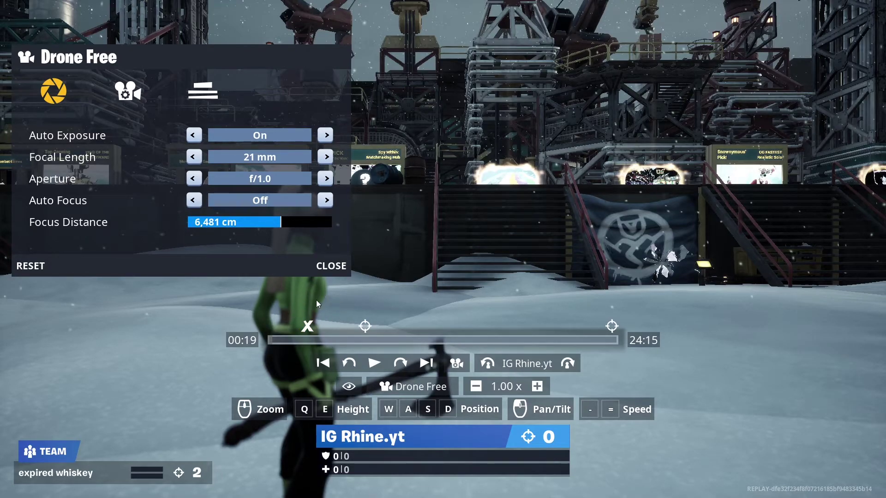
{"action": "left_click_drag", "start_coordinate": [262, 225], "coordinate": [196, 228]}
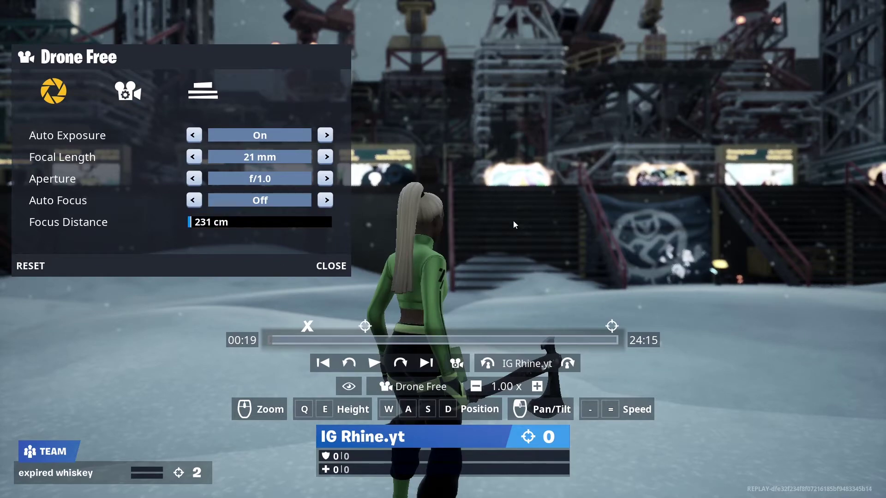
{"action": "left_click", "coordinate": [327, 203]}
{"action": "left_click", "coordinate": [332, 203]}
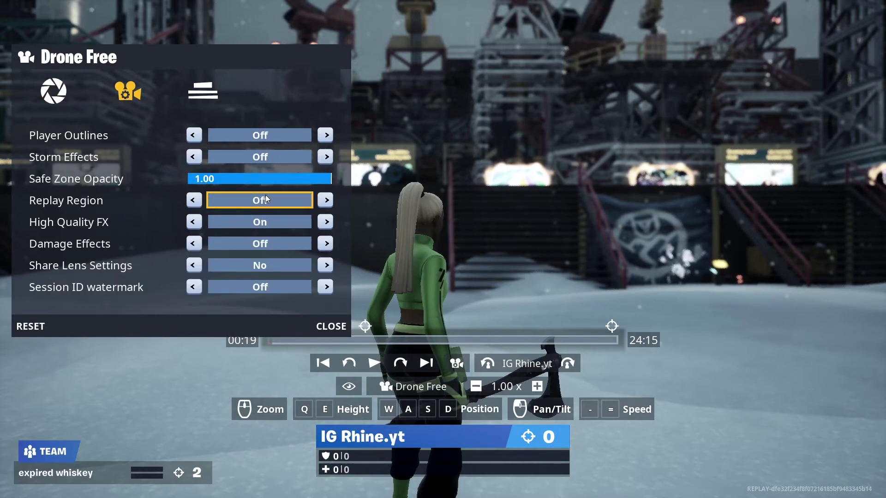
View the last page of the drone camera settings, close them and toggle the replay HUD's visibility.
{"action": "left_click", "coordinate": [203, 93]}
{"action": "left_click", "coordinate": [329, 194]}
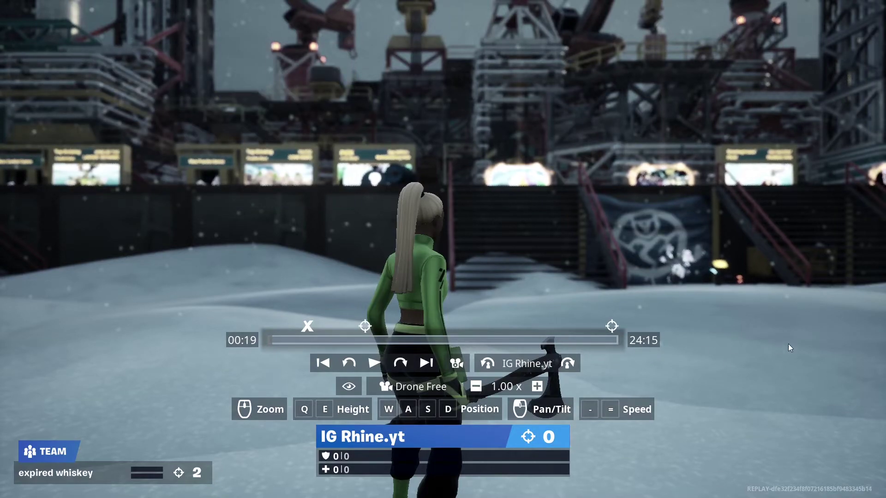
{"action": "left_click", "coordinate": [350, 387]}
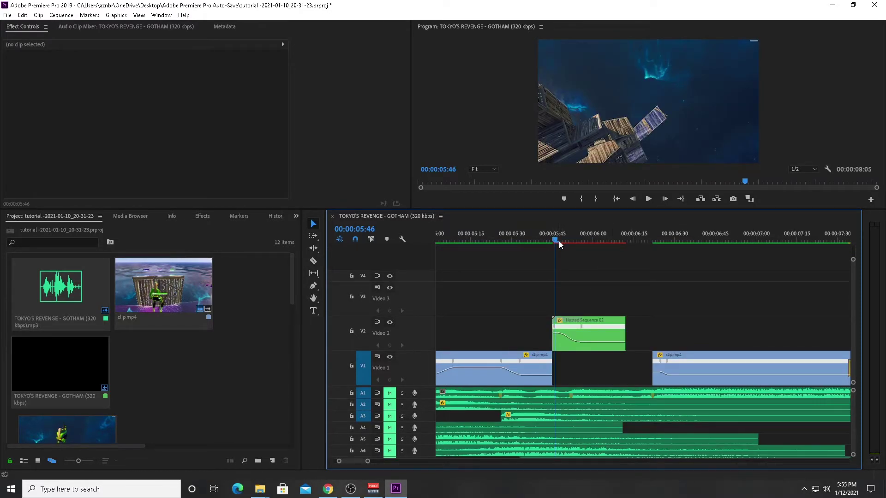
Scrub through the nested cinematic clip on Video 2 to review its camera movement and speed ramp.
{"action": "left_click_drag", "start_coordinate": [559, 245], "coordinate": [601, 251]}
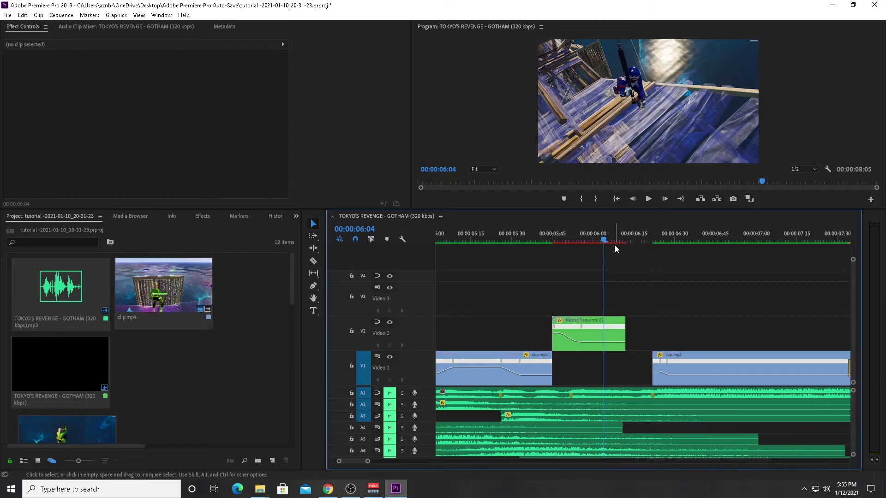
{"action": "left_click_drag", "start_coordinate": [367, 462], "coordinate": [375, 462]}
{"action": "key", "text": "="}
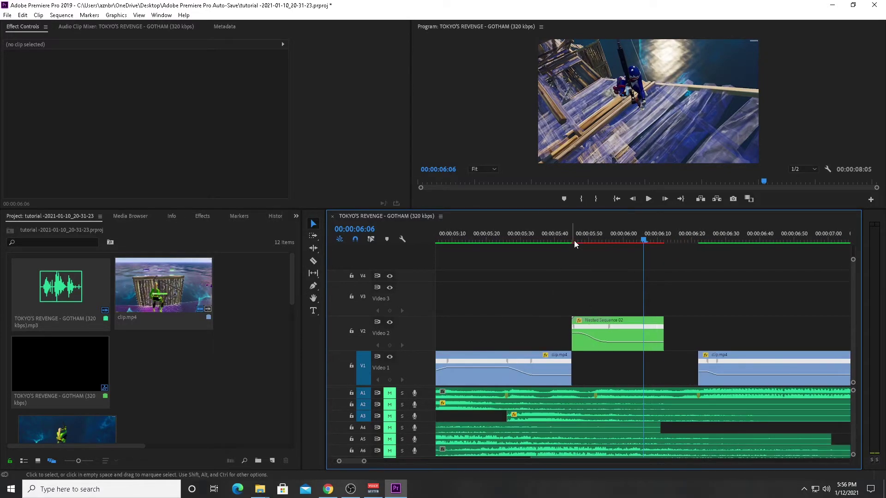
{"action": "left_click", "coordinate": [575, 240]}
{"action": "mouse_move", "coordinate": [577, 243]}
{"action": "left_mouse_down"}
{"action": "mouse_move", "coordinate": [633, 250]}
{"action": "mouse_move", "coordinate": [592, 249]}
{"action": "left_mouse_up"}
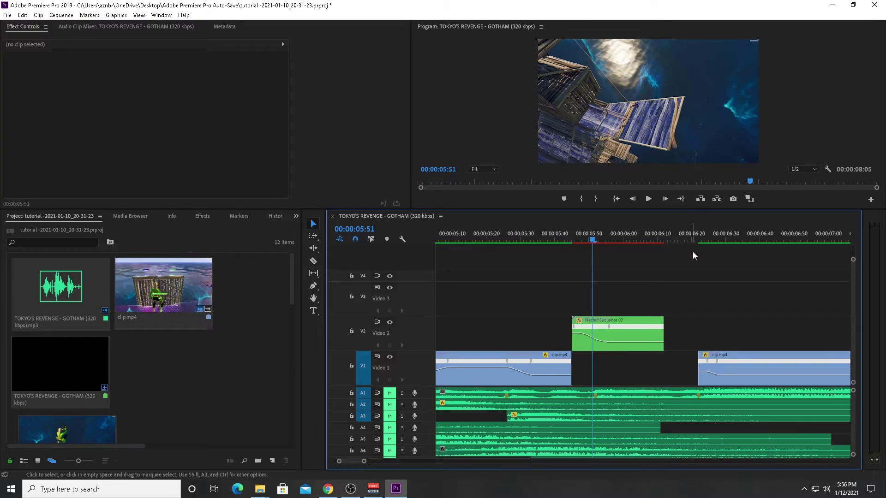
{"action": "left_click", "coordinate": [572, 242]}
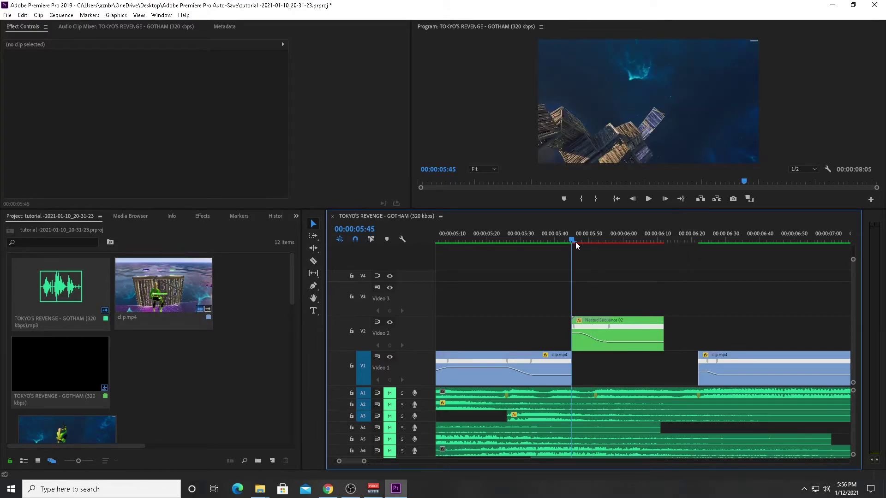
{"action": "left_click_drag", "start_coordinate": [575, 242], "coordinate": [644, 258]}
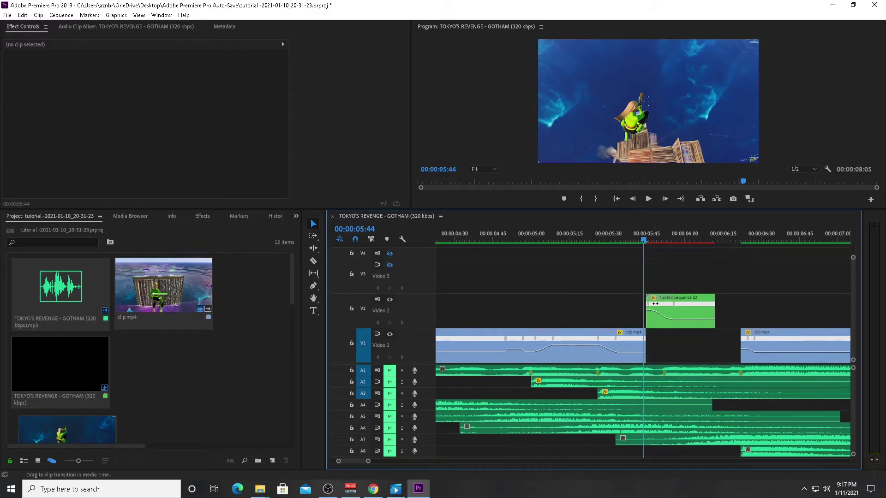
Enlarge the Video 2 track and examine the speed ramp curve and its ease handle on Nested Sequence 02.
{"action": "left_click_drag", "start_coordinate": [676, 311], "coordinate": [673, 308]}
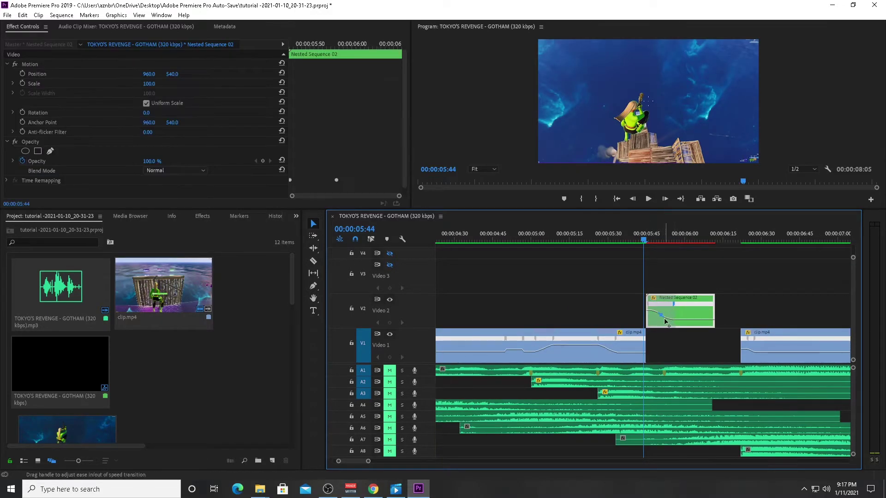
{"action": "scroll", "coordinate": [340, 458], "scroll_direction": "up", "scroll_amount": 4}
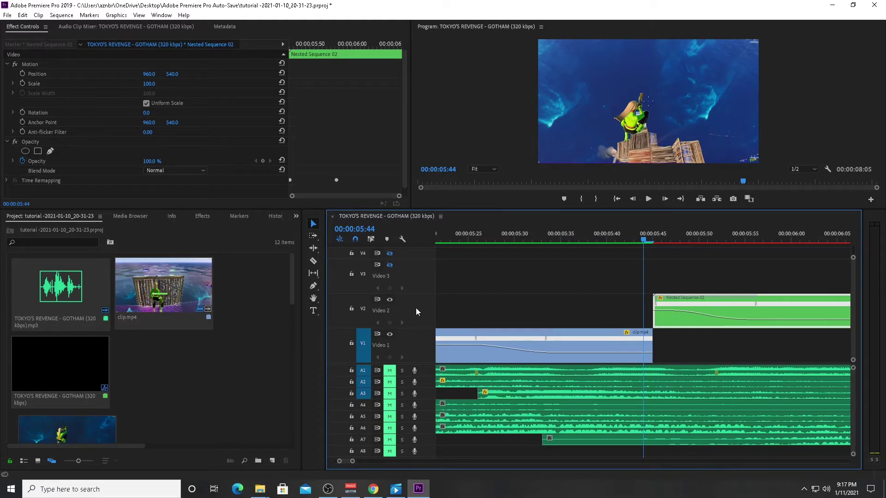
{"action": "left_click_drag", "start_coordinate": [415, 286], "coordinate": [415, 261]}
{"action": "left_click", "coordinate": [688, 299]}
{"action": "left_click_drag", "start_coordinate": [715, 304], "coordinate": [718, 306]}
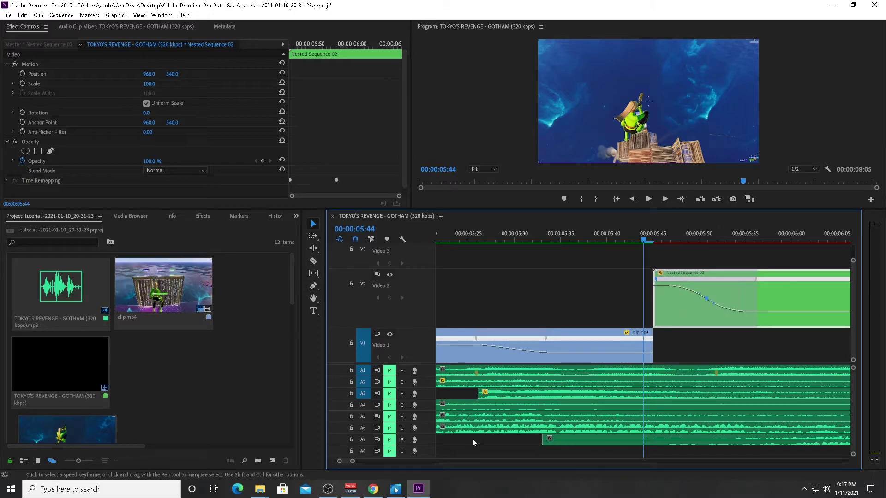
{"action": "left_click_drag", "start_coordinate": [353, 462], "coordinate": [370, 461]}
{"action": "left_click", "coordinate": [561, 308]}
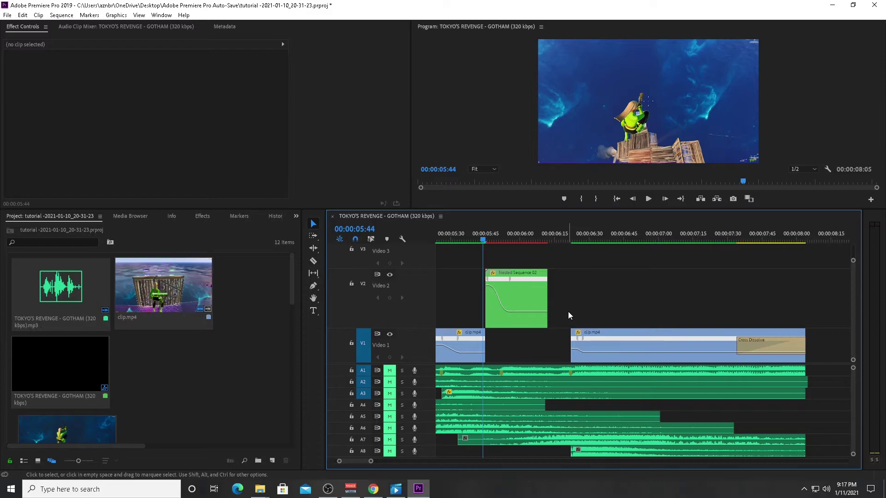
Duplicate Nested Sequence 02 directly after itself on Video 2 and reverse the copy's playback speed.
{"action": "left_click", "coordinate": [525, 289]}
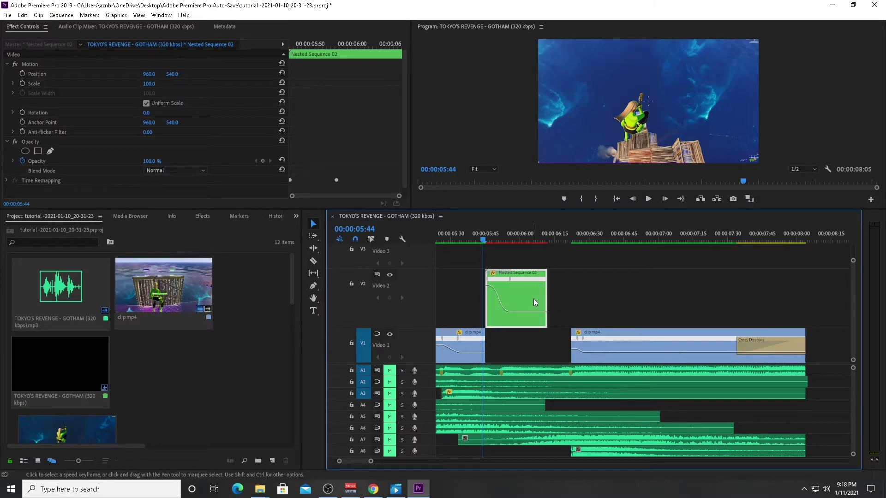
{"action": "left_click_drag", "start_coordinate": [531, 298], "coordinate": [590, 296]}
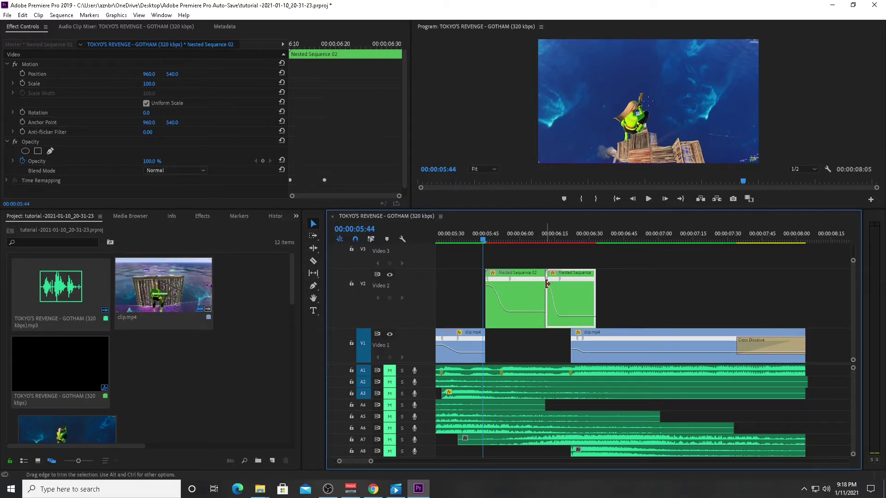
{"action": "right_click", "coordinate": [544, 300]}
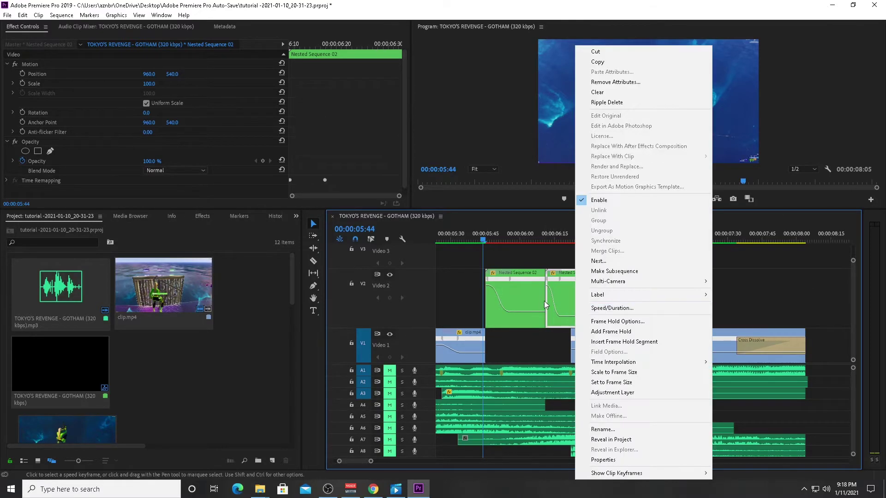
{"action": "left_click", "coordinate": [612, 308]}
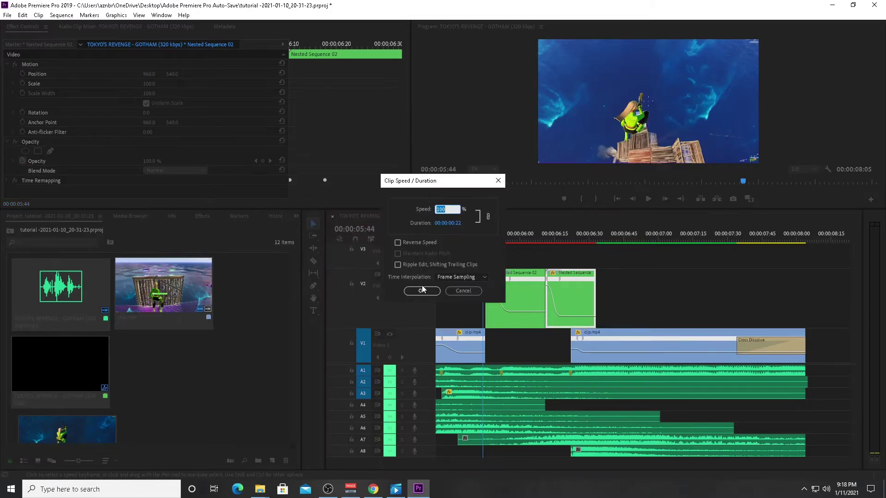
{"action": "type", "text": "50"}
{"action": "left_click", "coordinate": [416, 291]}
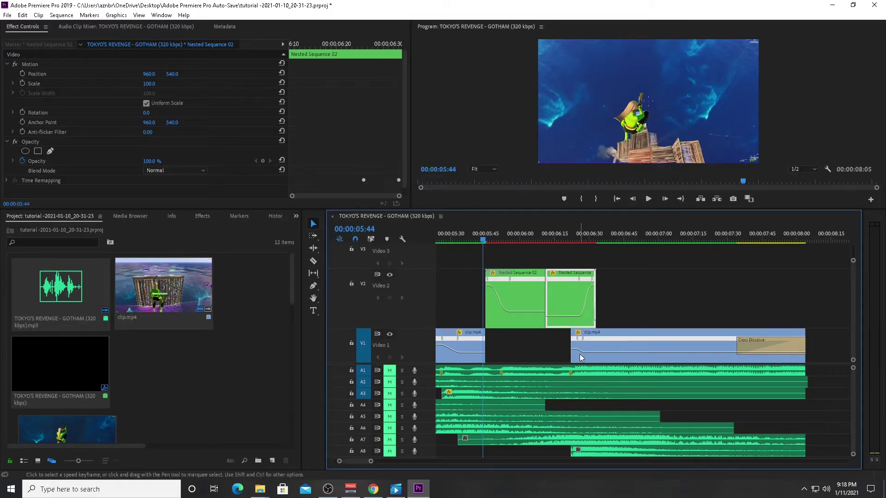
{"action": "mouse_move", "coordinate": [548, 312]}
{"action": "left_mouse_down"}
{"action": "mouse_move", "coordinate": [578, 313]}
{"action": "mouse_move", "coordinate": [562, 323]}
{"action": "mouse_move", "coordinate": [546, 311]}
{"action": "left_mouse_up"}
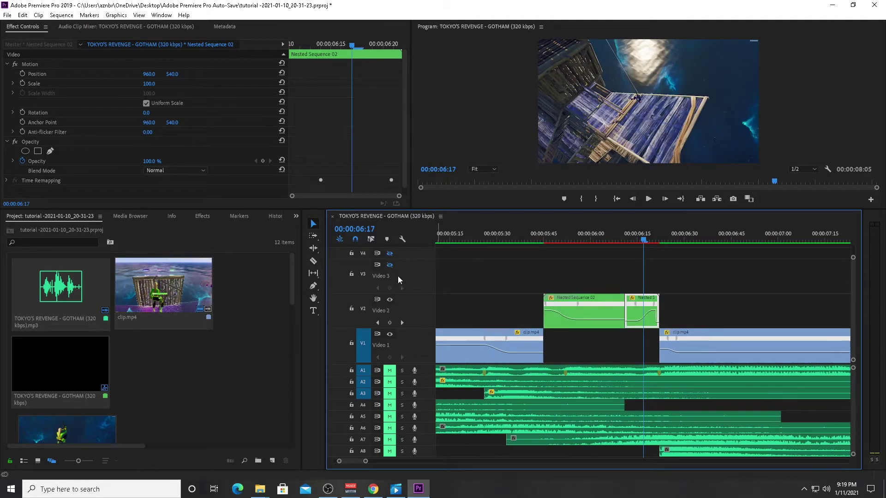
Turn on the output of Video 3 and Video 4 and create a 1920 × 1080 black video item at 60 fps.
{"action": "left_click", "coordinate": [390, 265]}
{"action": "left_click", "coordinate": [390, 253]}
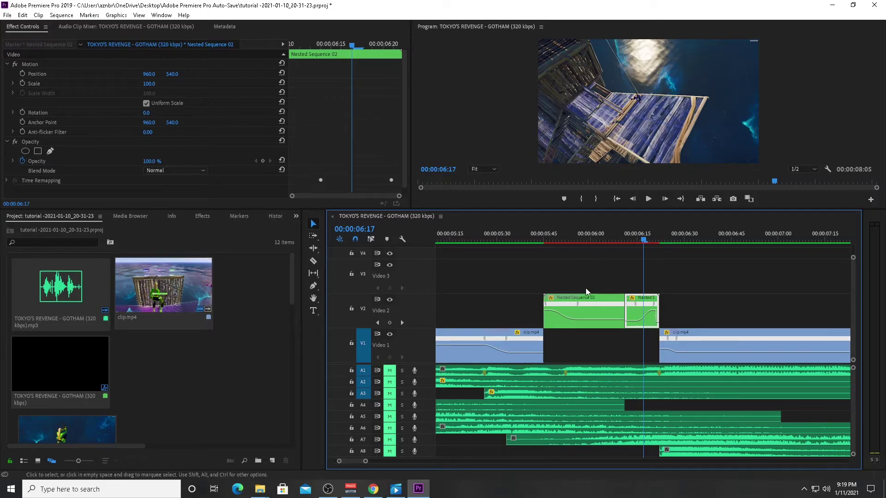
{"action": "left_click_drag", "start_coordinate": [292, 297], "coordinate": [283, 437]}
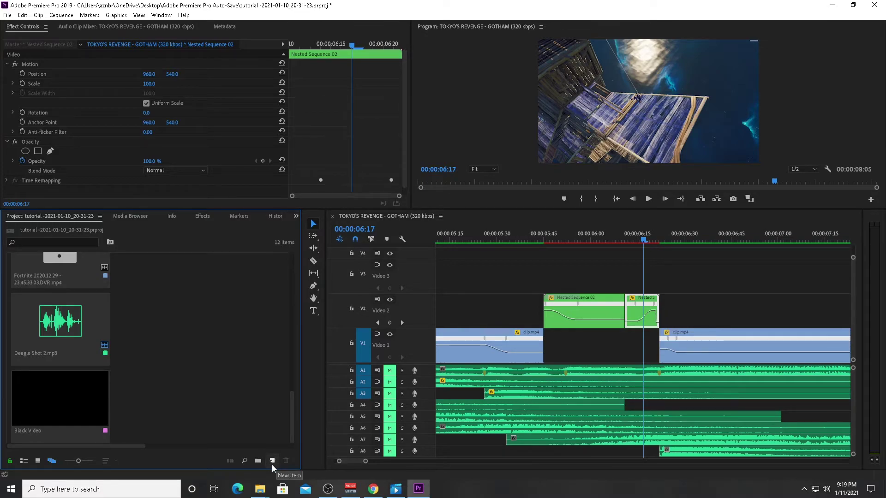
{"action": "left_click", "coordinate": [272, 461]}
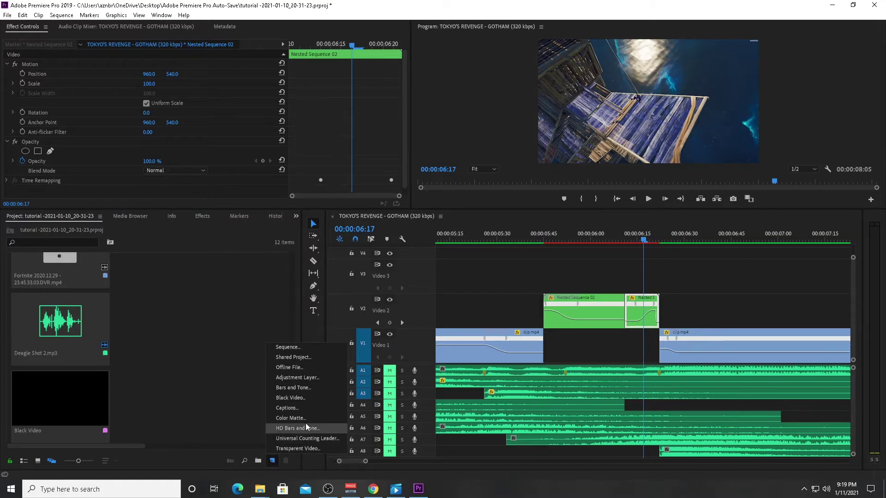
{"action": "left_click", "coordinate": [306, 398]}
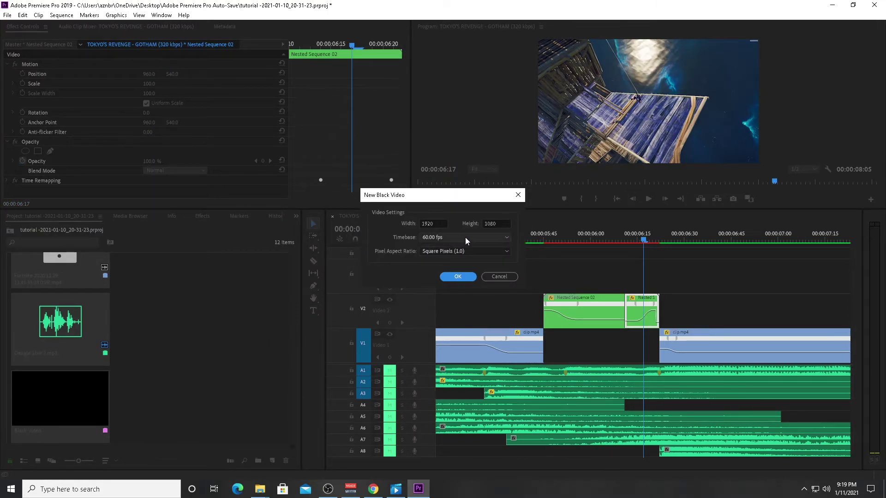
{"action": "left_click", "coordinate": [460, 277]}
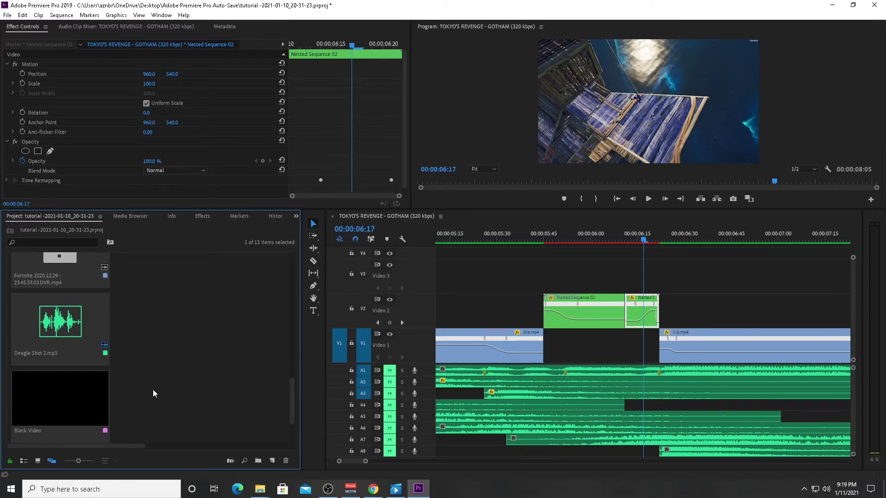
Place the black video on Video 3 above the nested clips, cut it at their end and delete the excess.
{"action": "left_click_drag", "start_coordinate": [58, 416], "coordinate": [544, 290]}
{"action": "left_click", "coordinate": [316, 262]}
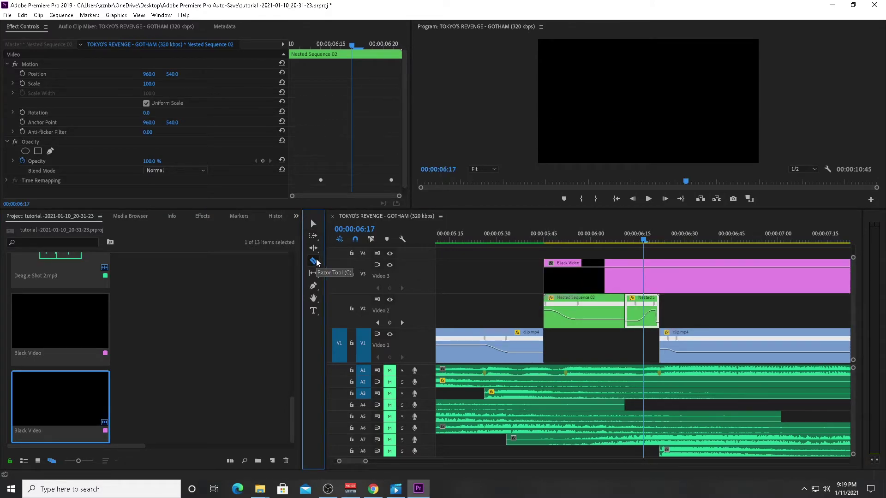
{"action": "left_click", "coordinate": [658, 277]}
{"action": "left_click", "coordinate": [316, 225]}
{"action": "left_click", "coordinate": [760, 286]}
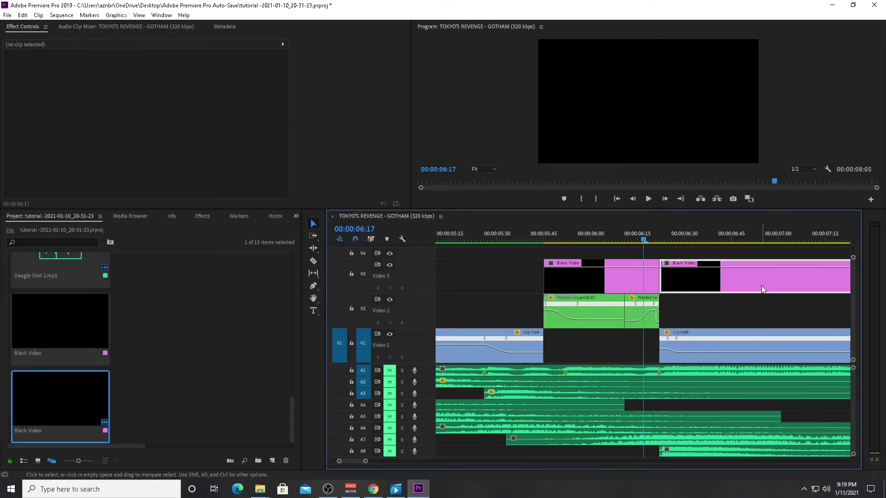
{"action": "key", "text": "Delete"}
Duplicate the trimmed black video onto Video 4 and apply the Crop effect to both black video clips.
{"action": "left_click", "coordinate": [580, 290]}
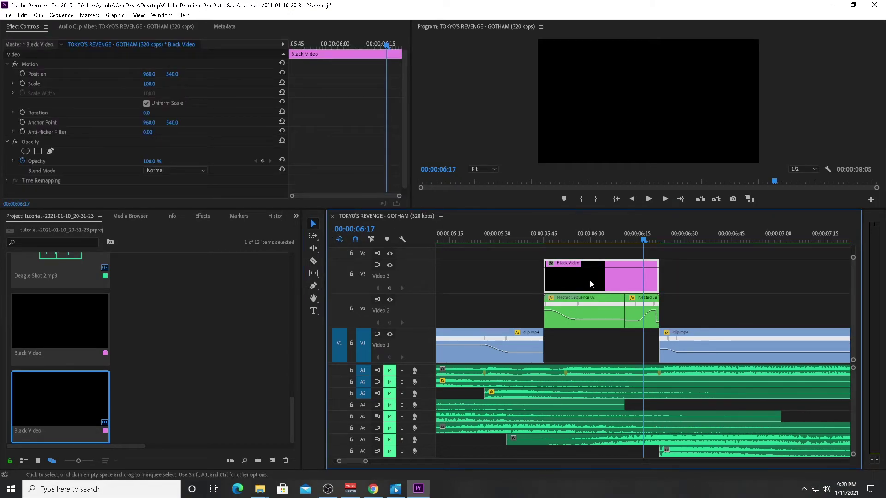
{"action": "left_click_drag", "start_coordinate": [596, 281], "coordinate": [598, 253]}
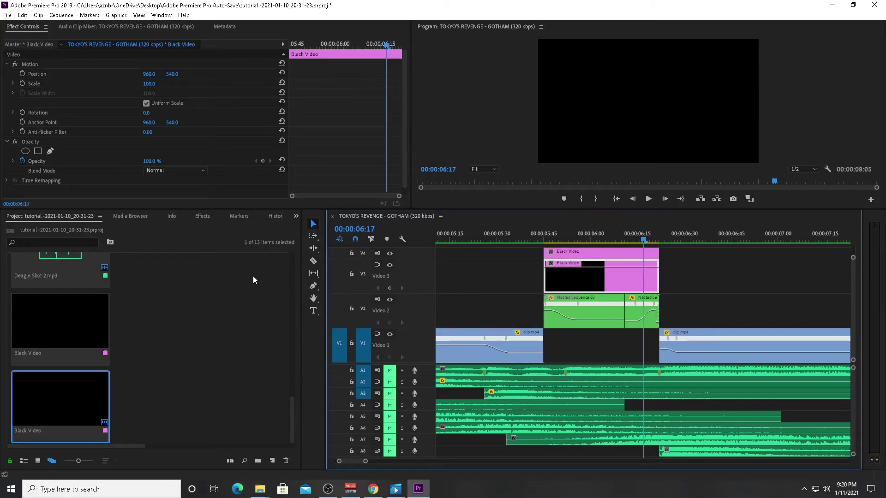
{"action": "left_click", "coordinate": [559, 235]}
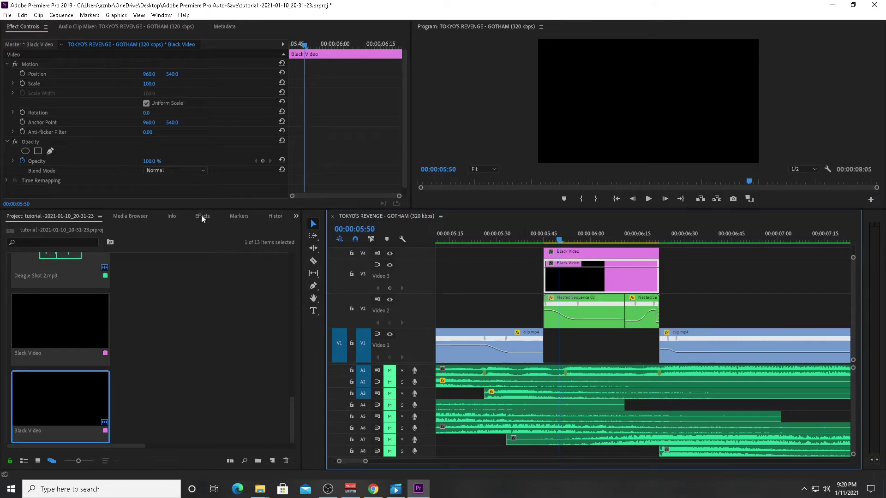
{"action": "left_click", "coordinate": [201, 215]}
{"action": "left_click", "coordinate": [35, 228]}
{"action": "type", "text": "crop"}
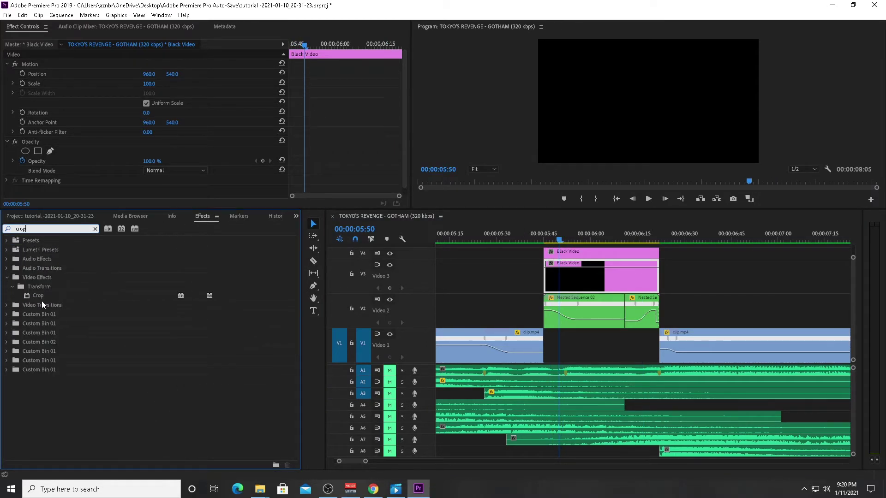
{"action": "left_click", "coordinate": [41, 296]}
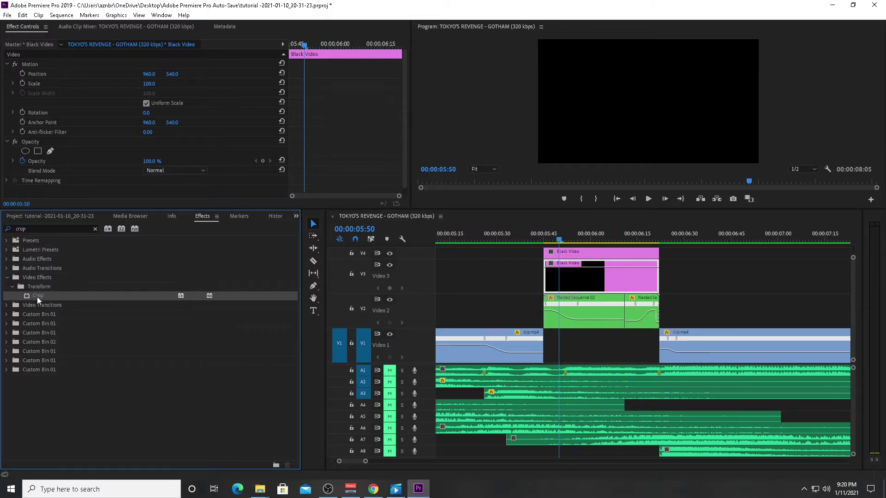
{"action": "left_click_drag", "start_coordinate": [39, 295], "coordinate": [593, 276]}
{"action": "left_click_drag", "start_coordinate": [39, 297], "coordinate": [589, 251]}
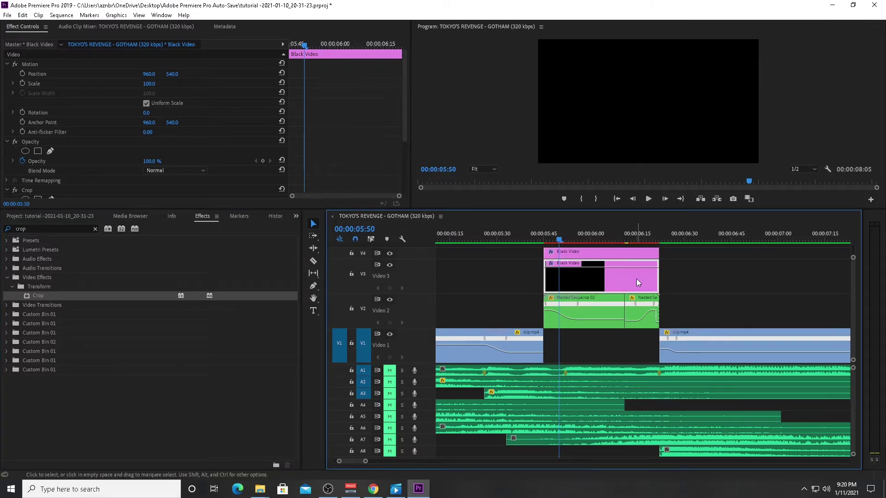
Hide Video 4 and set the Crop Bottom value of the black video on Video 3 to 90%.
{"action": "left_click", "coordinate": [389, 253]}
{"action": "left_click_drag", "start_coordinate": [565, 243], "coordinate": [545, 244]}
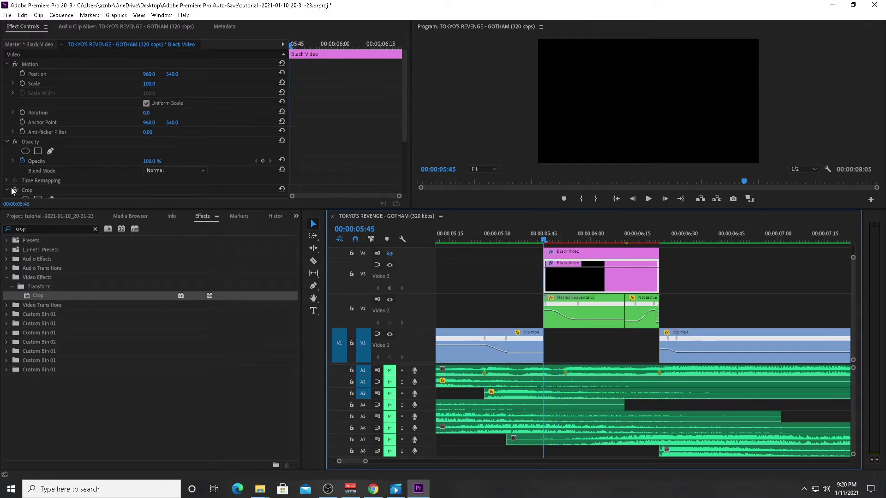
{"action": "scroll", "coordinate": [123, 148], "scroll_direction": "down", "scroll_amount": 5}
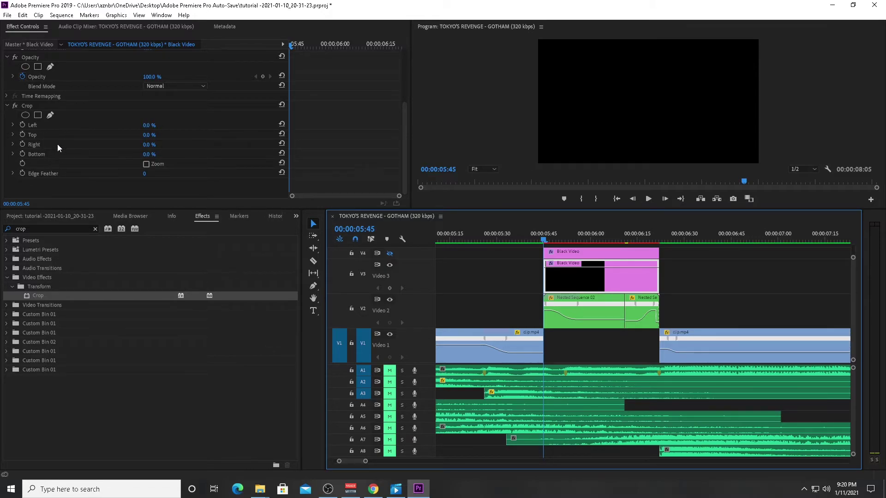
{"action": "left_click", "coordinate": [12, 154]}
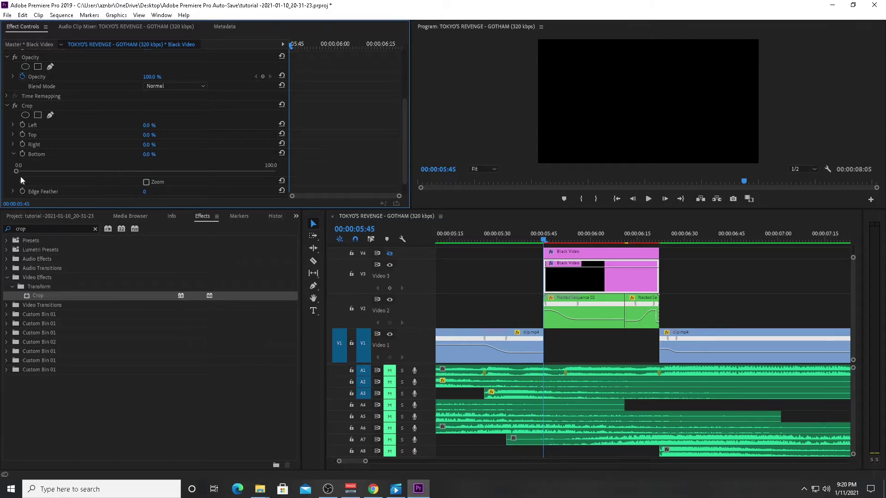
{"action": "left_click_drag", "start_coordinate": [17, 171], "coordinate": [220, 179]}
{"action": "left_click", "coordinate": [150, 155]}
{"action": "type", "text": "90"}
{"action": "key", "text": "Return"}
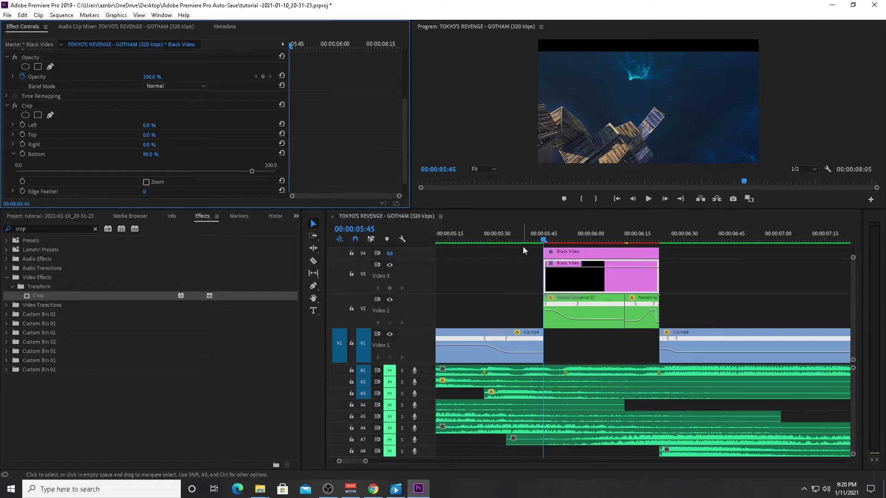
Keyframe the Crop Bottom of the black video on Video 3 at 100% on 00:00:05:45 and 90% on 00:00:05:49.
{"action": "left_click", "coordinate": [545, 242]}
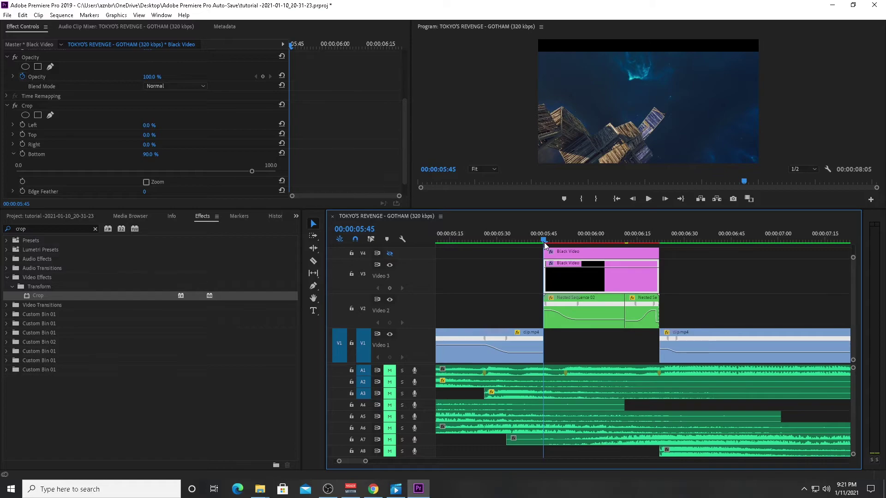
{"action": "mouse_move", "coordinate": [544, 243]}
{"action": "left_mouse_down"}
{"action": "mouse_move", "coordinate": [557, 248]}
{"action": "mouse_move", "coordinate": [541, 250]}
{"action": "mouse_move", "coordinate": [557, 252]}
{"action": "left_mouse_up"}
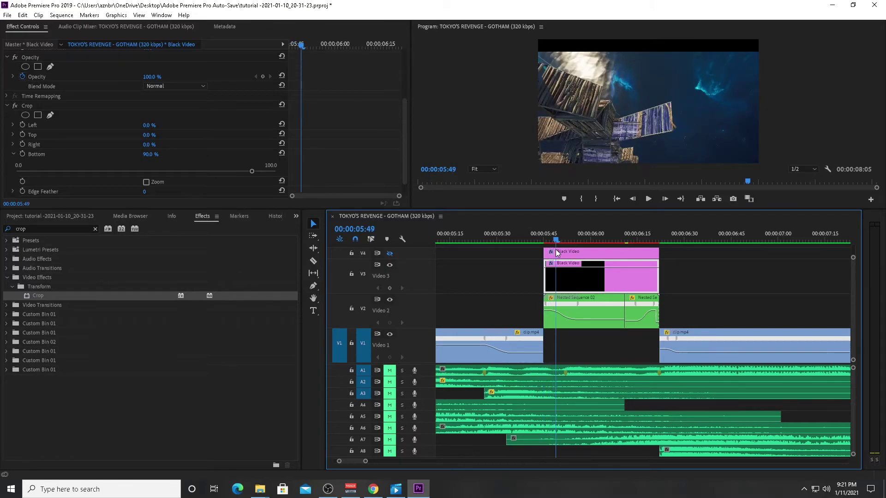
{"action": "left_click", "coordinate": [22, 153]}
{"action": "left_click_drag", "start_coordinate": [555, 243], "coordinate": [544, 243]}
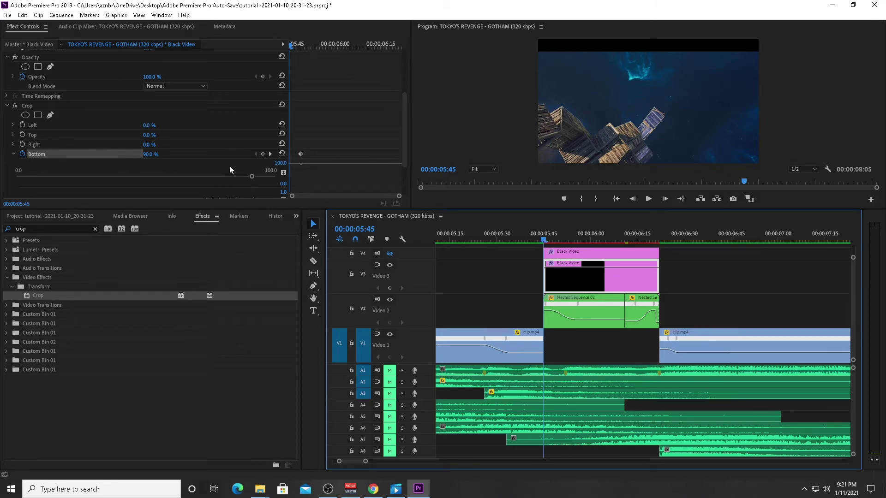
{"action": "left_click", "coordinate": [150, 154]}
{"action": "type", "text": "100"}
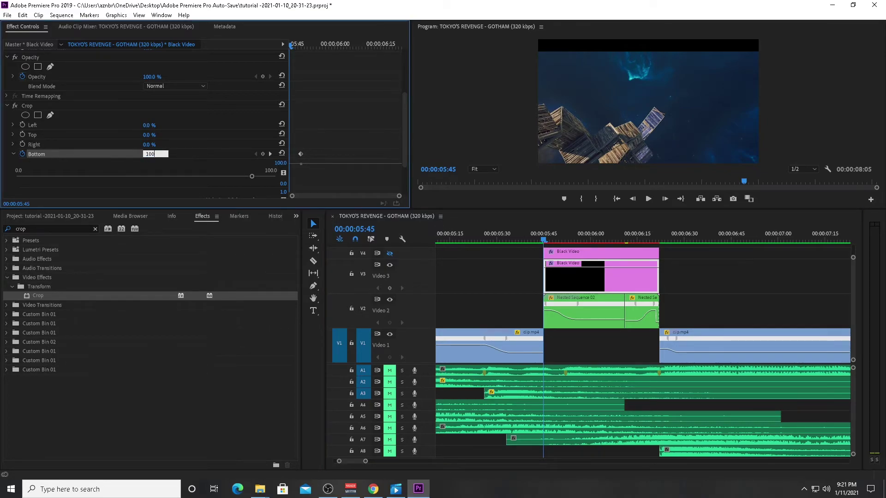
{"action": "key", "text": "Return"}
Copy the 90% Crop Bottom keyframe to 00:00:06:19 and the 100% keyframe to the end of the clip.
{"action": "left_click_drag", "start_coordinate": [544, 241], "coordinate": [649, 251]}
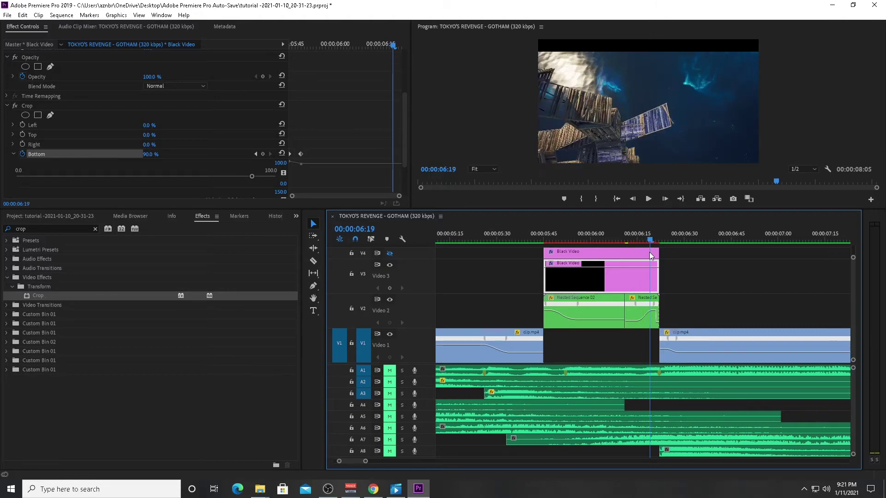
{"action": "left_click", "coordinate": [300, 154]}
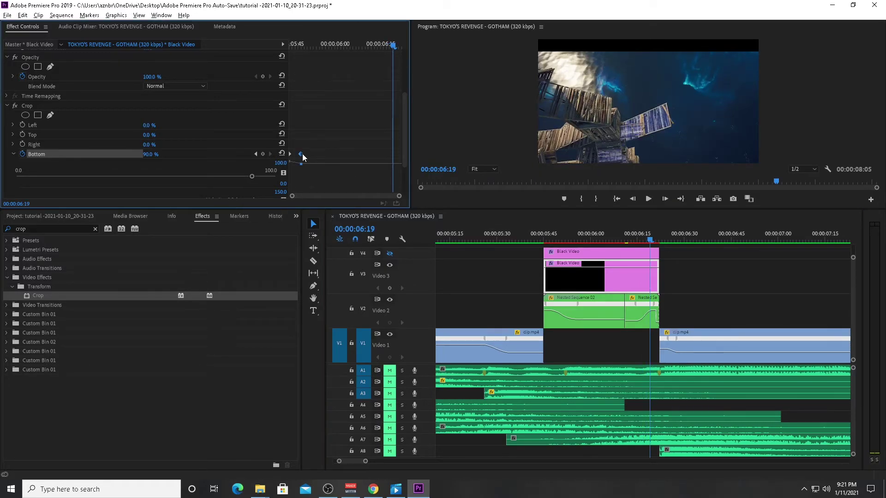
{"action": "left_click_drag", "start_coordinate": [303, 157], "coordinate": [392, 154]}
{"action": "left_click", "coordinate": [292, 157]}
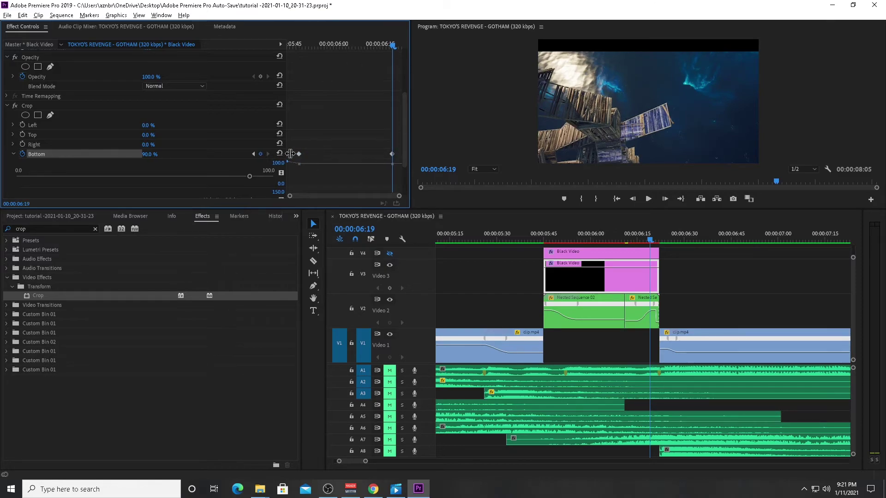
{"action": "left_click_drag", "start_coordinate": [291, 156], "coordinate": [411, 154]}
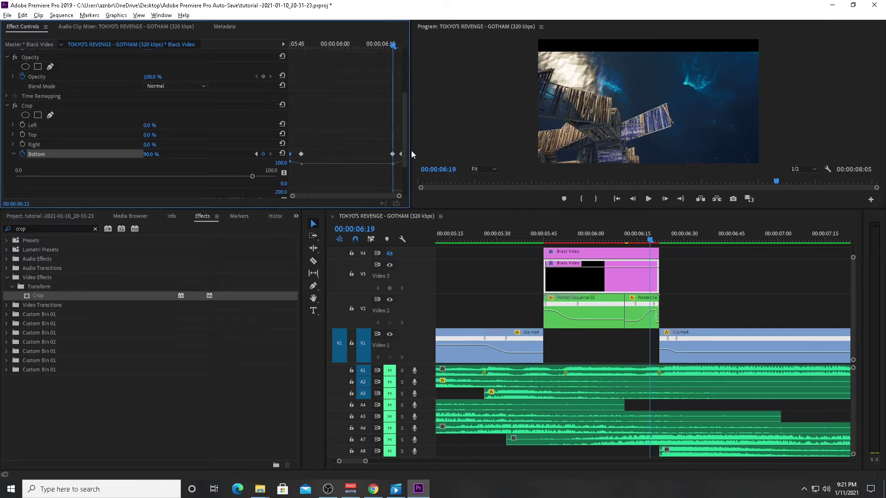
Show Video 4 again and raise the Crop Top value of its black video at 00:00:05:49 to form the lower bar.
{"action": "left_click", "coordinate": [651, 241]}
{"action": "left_click_drag", "start_coordinate": [652, 242], "coordinate": [556, 239]}
{"action": "left_click", "coordinate": [559, 252]}
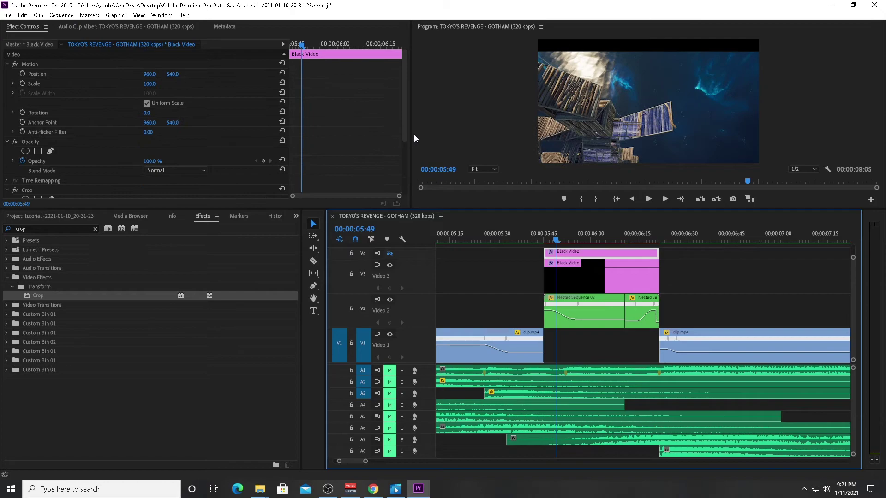
{"action": "left_click_drag", "start_coordinate": [406, 132], "coordinate": [400, 179]}
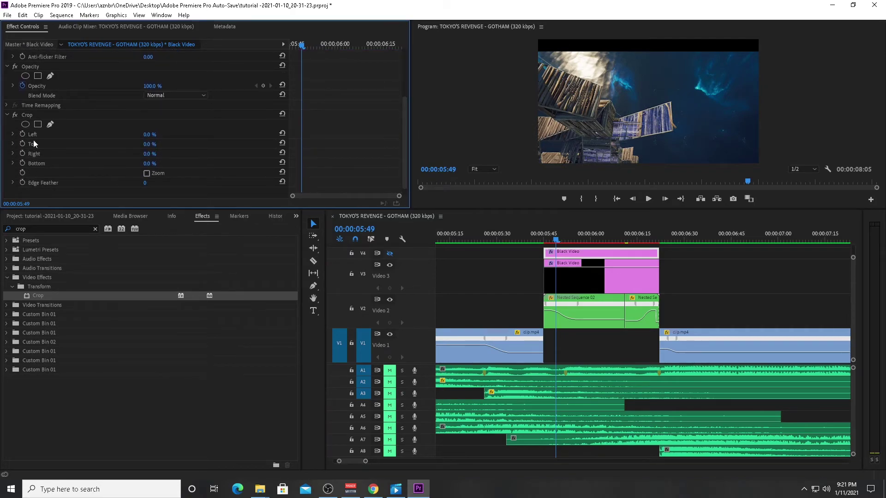
{"action": "left_click", "coordinate": [13, 144]}
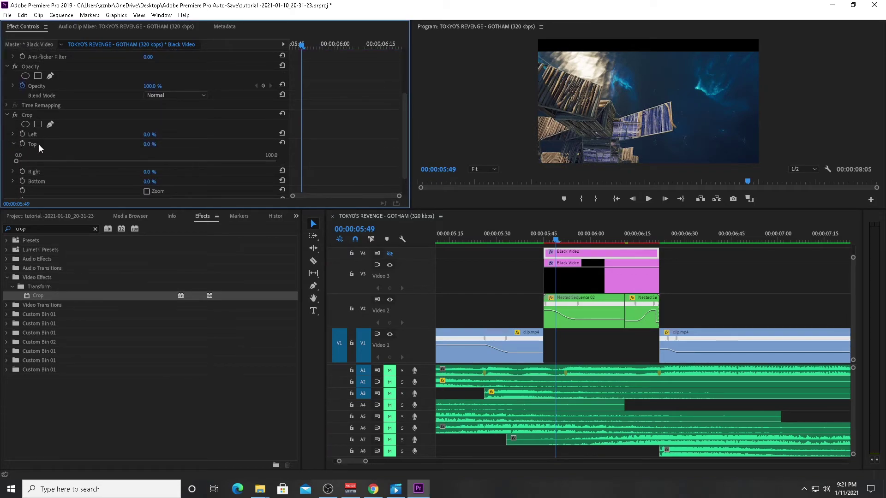
{"action": "left_click", "coordinate": [390, 253]}
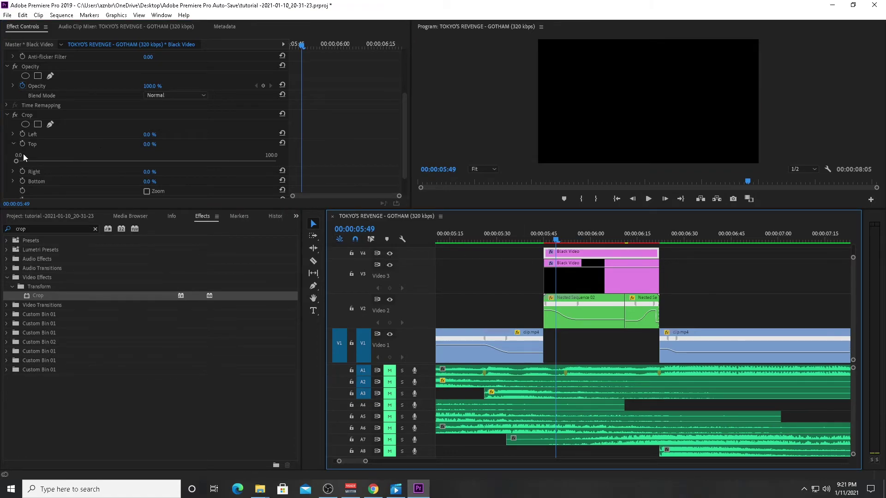
{"action": "left_click_drag", "start_coordinate": [19, 160], "coordinate": [201, 161]}
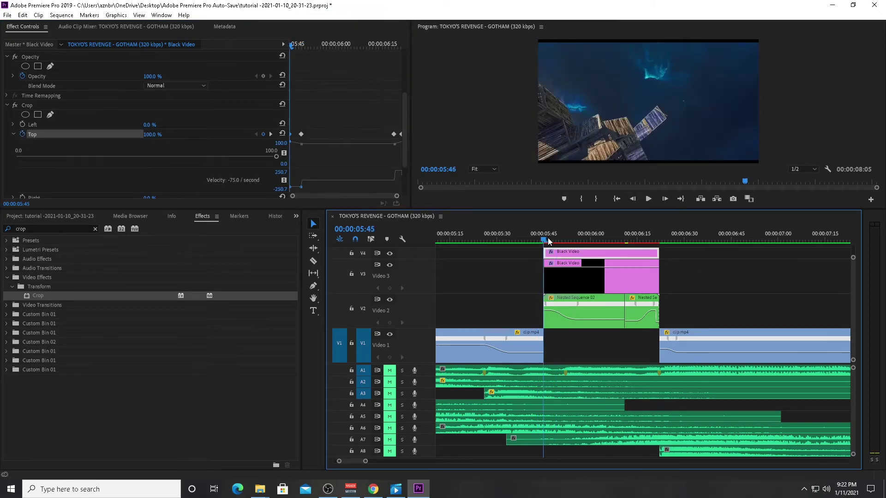
Review the animated black bars over the nested clips, and play the tutorial clip in the intro sequence.
{"action": "left_click_drag", "start_coordinate": [556, 238], "coordinate": [669, 242]}
{"action": "key", "text": "minus"}
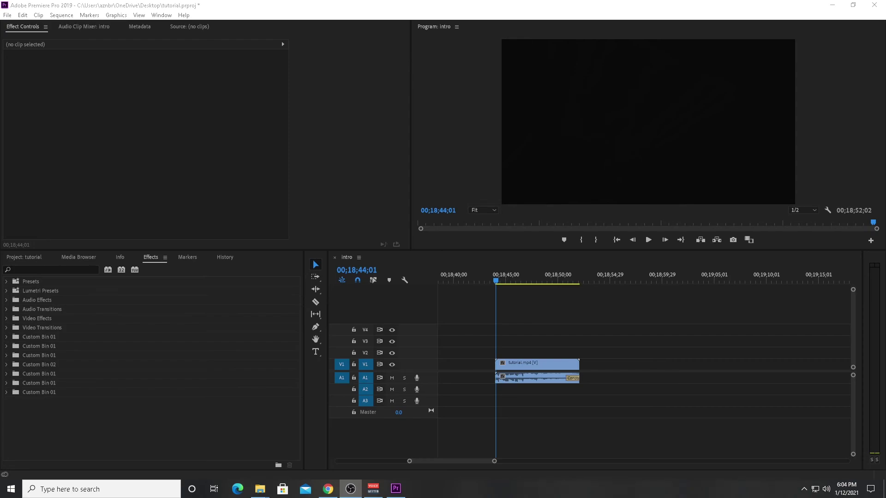
{"action": "left_click", "coordinate": [648, 239]}
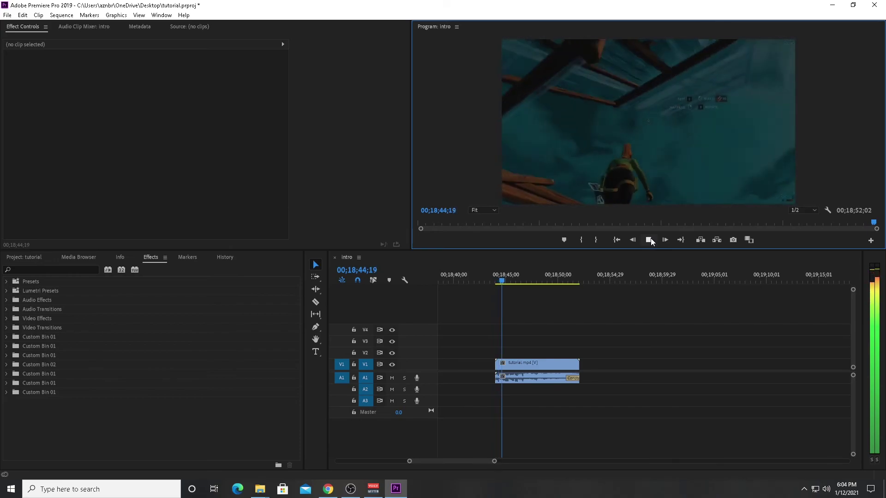